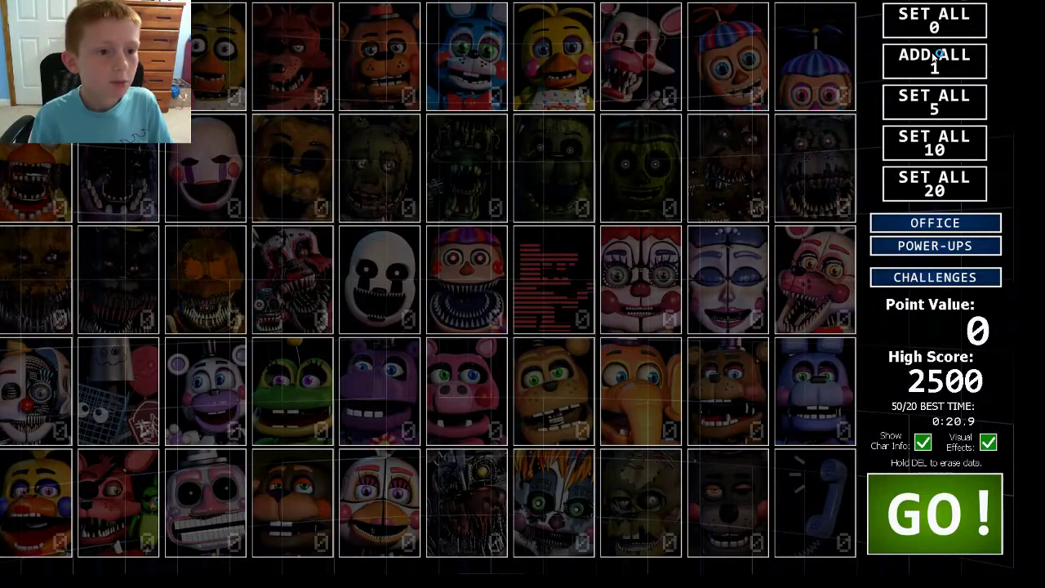
Step: Set every animatronic to level 1 (500 points) and start the night
{"action": "left_click", "coordinate": [935, 59]}
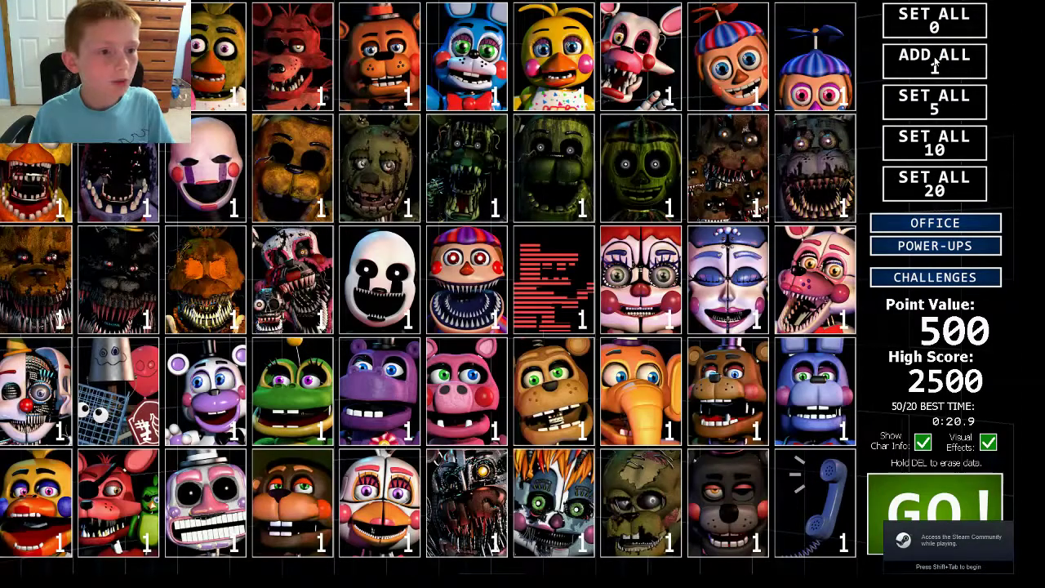
{"action": "left_click", "coordinate": [980, 502]}
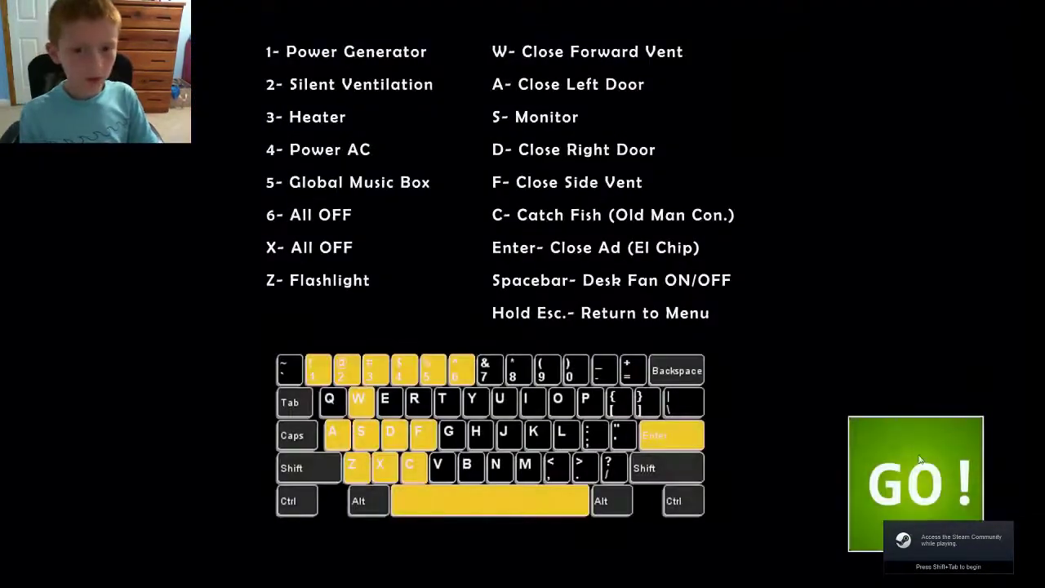
Step: Dismiss the controls guide so the night begins in the office
{"action": "left_click", "coordinate": [929, 454]}
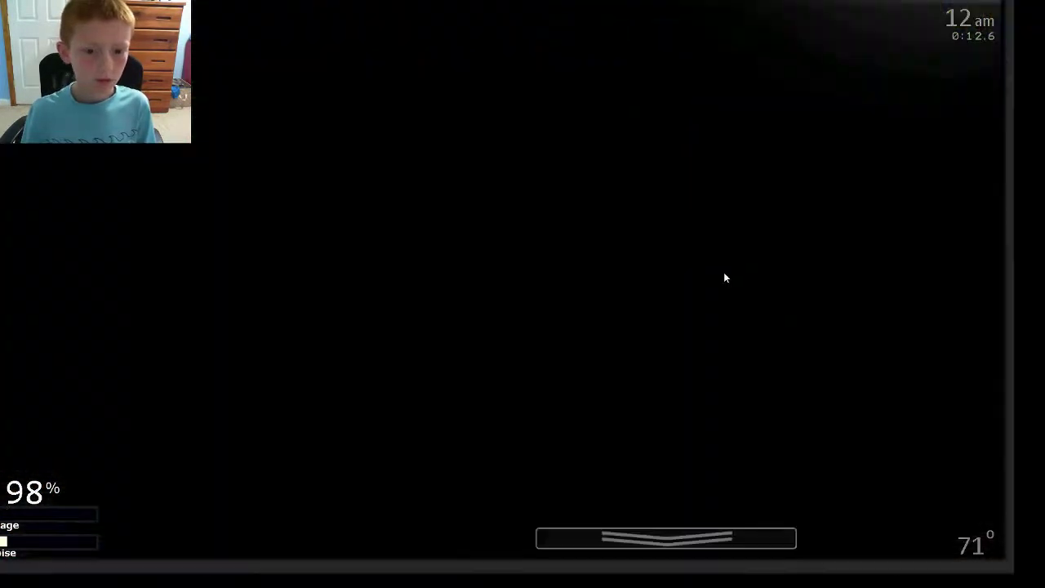
Step: Take off the mask and check the vent map, camera 03 and the duct map
{"action": "key", "text": "z"}
{"action": "key", "text": "s"}
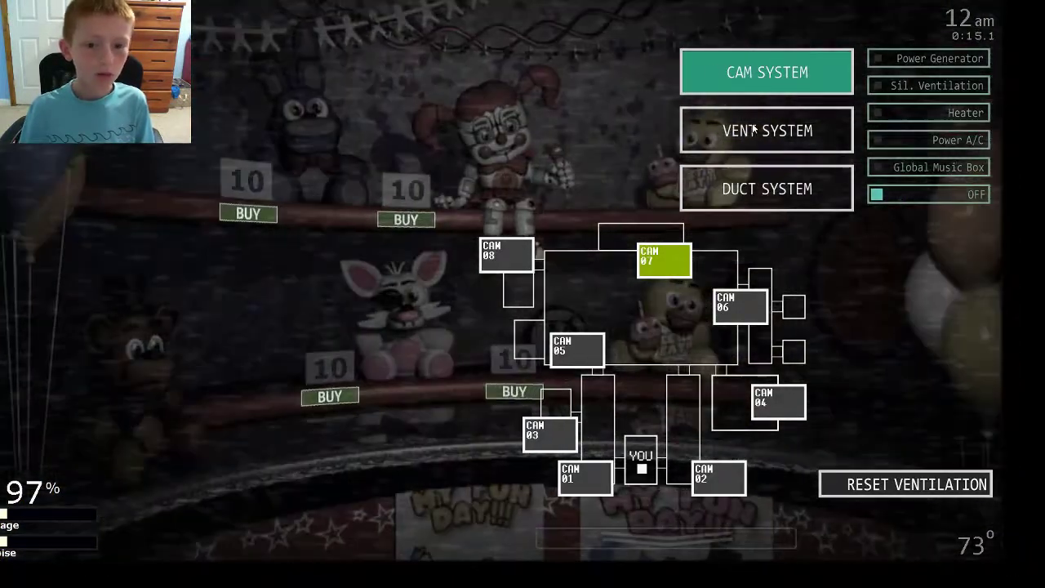
{"action": "left_click", "coordinate": [754, 129]}
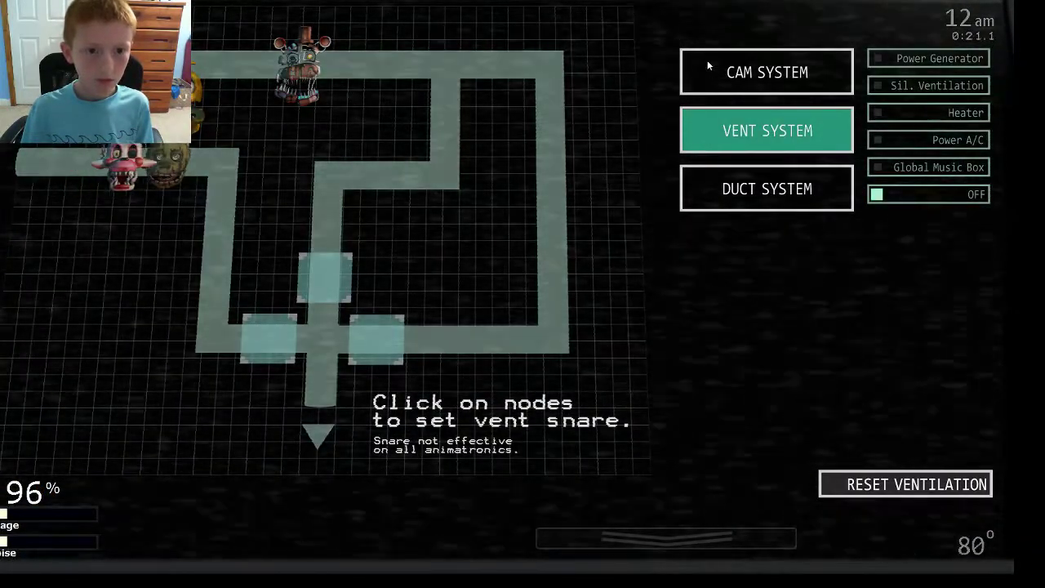
{"action": "left_click", "coordinate": [718, 72]}
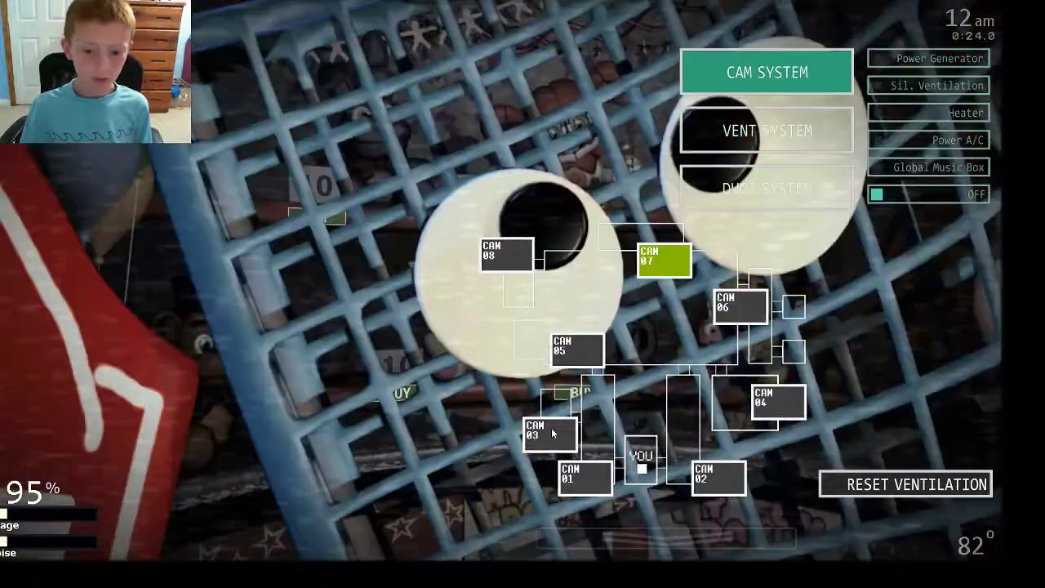
{"action": "left_click", "coordinate": [551, 428]}
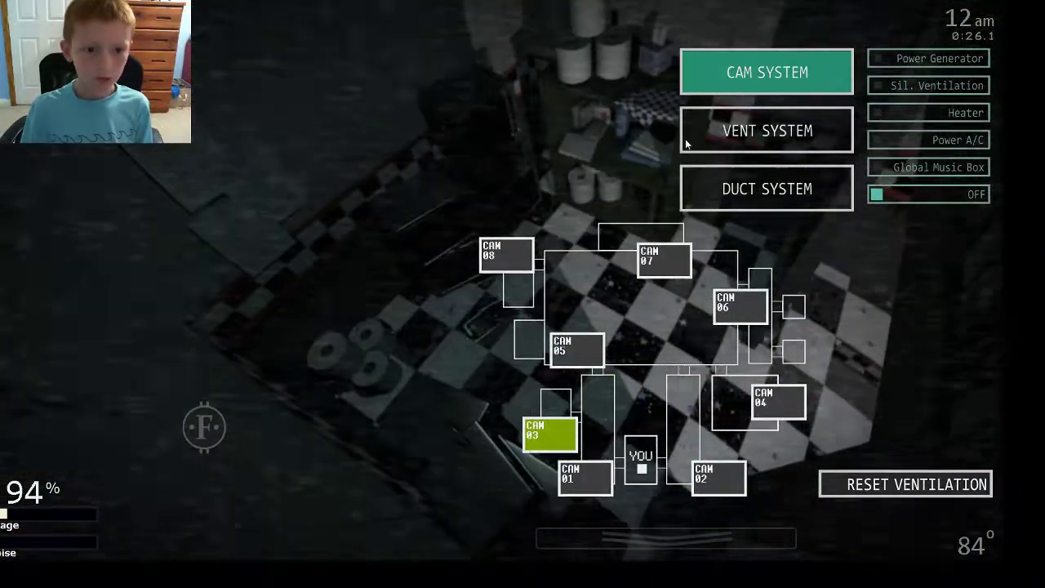
{"action": "left_click", "coordinate": [687, 135]}
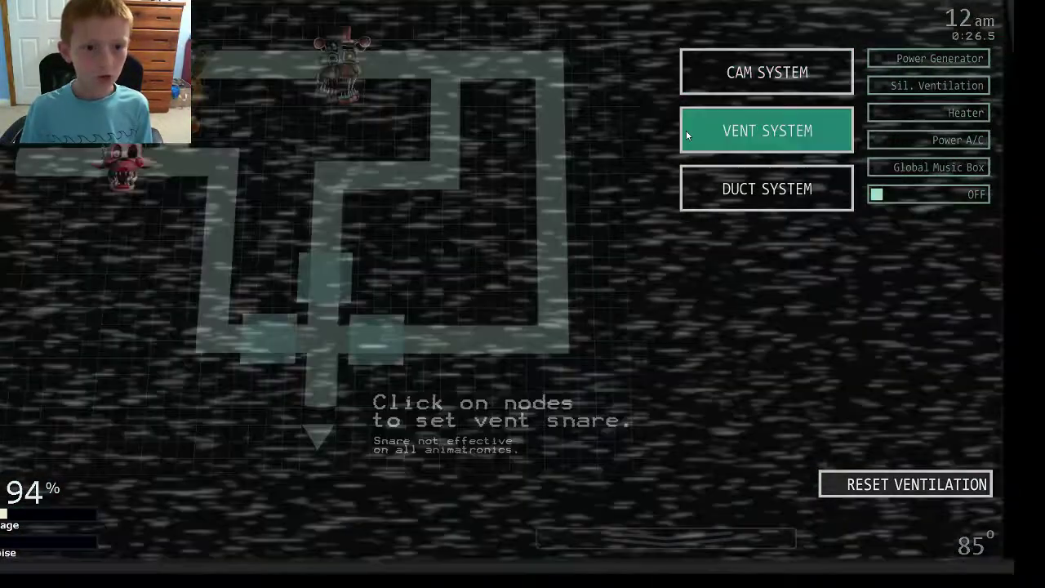
{"action": "left_click", "coordinate": [737, 201]}
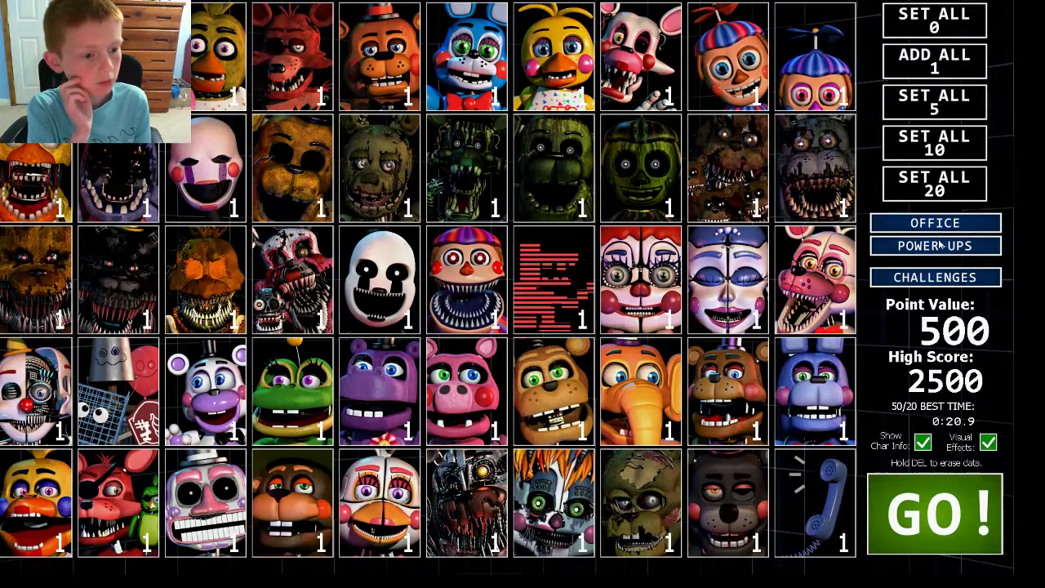
Step: Activate the 3 Coins and Battery power-ups and confirm them
{"action": "left_click", "coordinate": [939, 245]}
{"action": "left_click", "coordinate": [901, 203]}
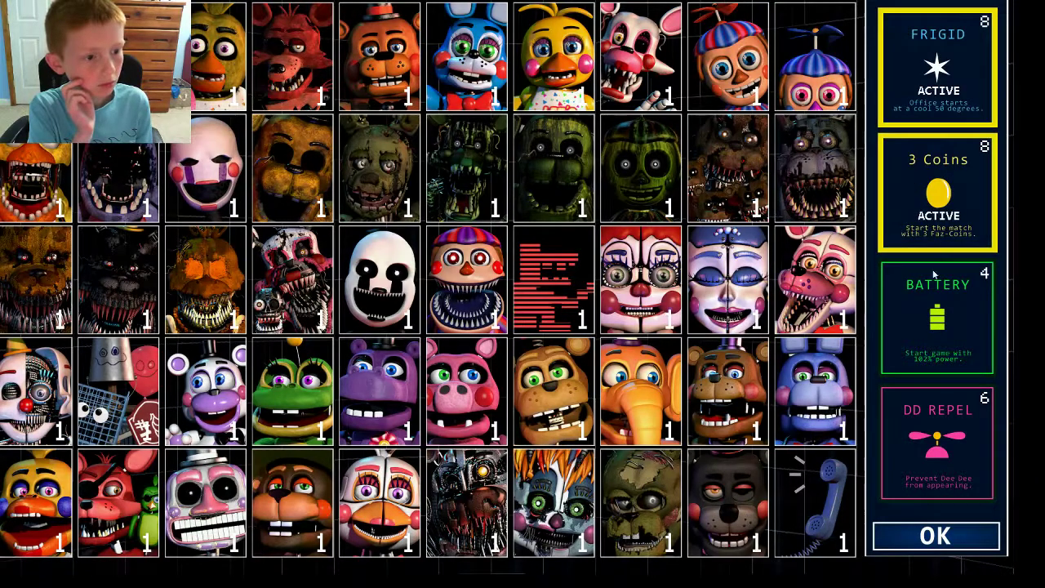
{"action": "left_click", "coordinate": [935, 319]}
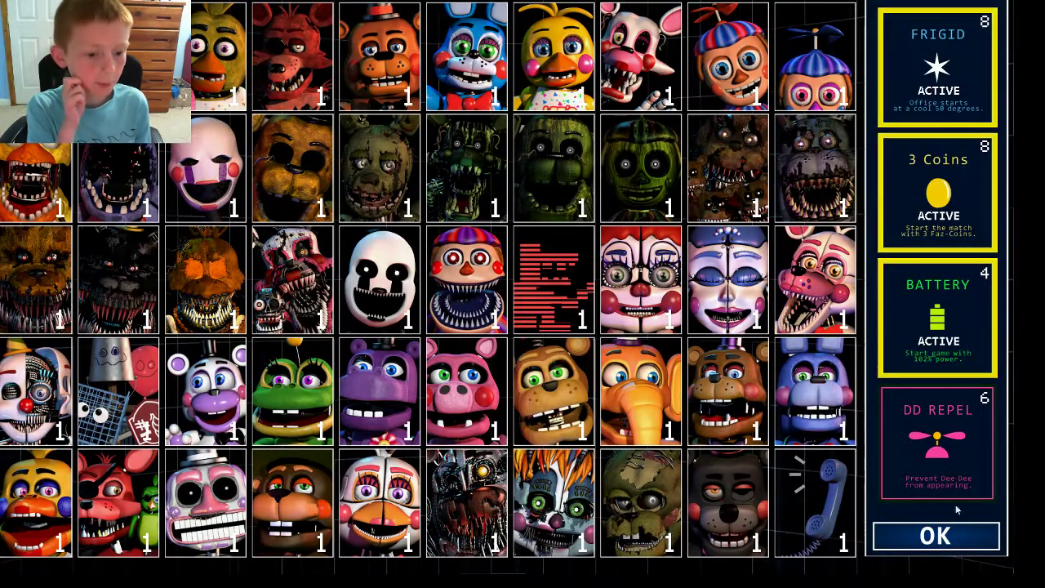
{"action": "left_click", "coordinate": [953, 541]}
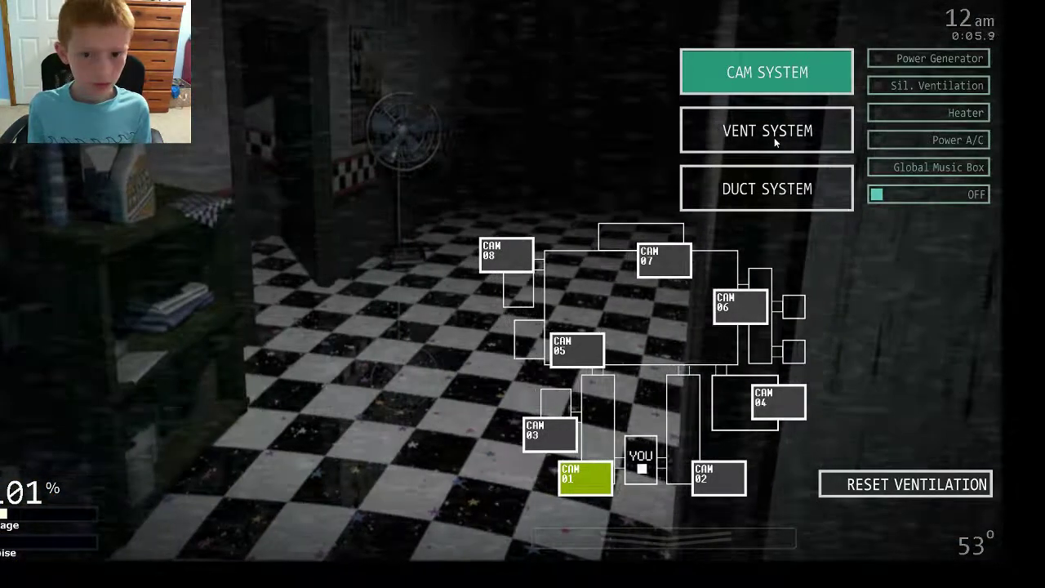
Step: Check the vent map, then the feeds from cameras 08 and 06
{"action": "left_click", "coordinate": [774, 137]}
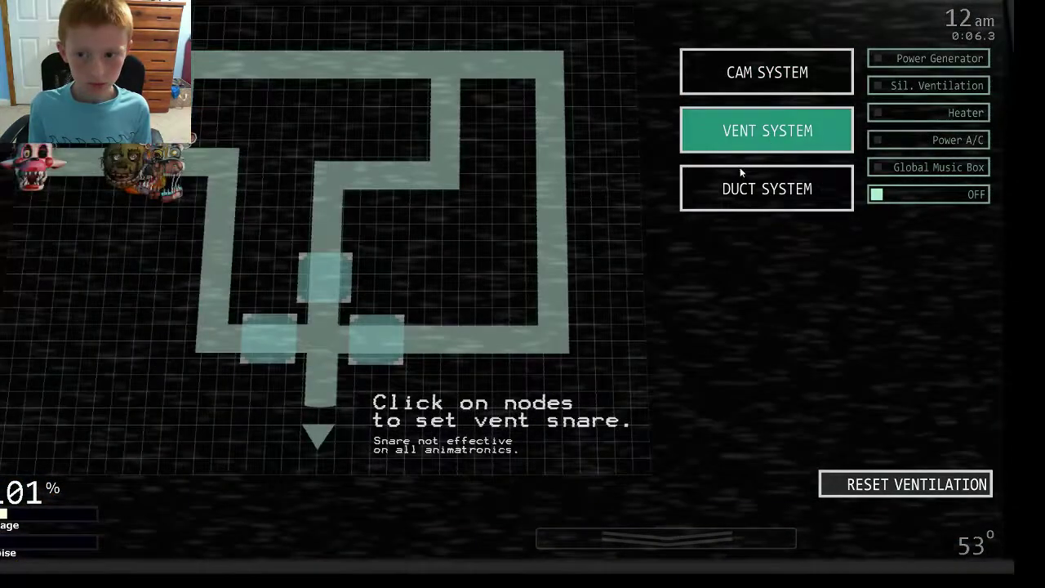
{"action": "left_click", "coordinate": [739, 77]}
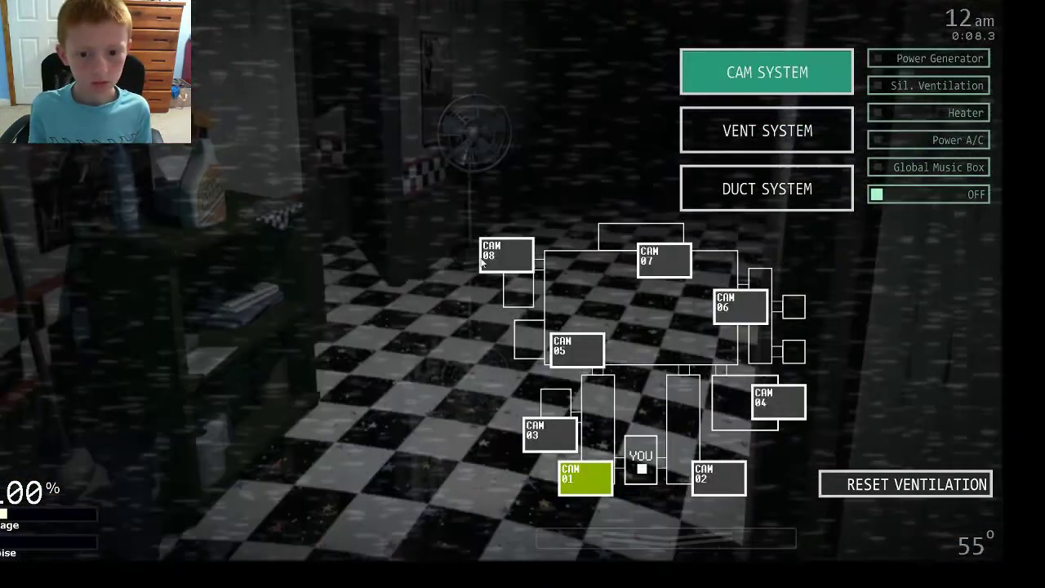
{"action": "left_click", "coordinate": [505, 255]}
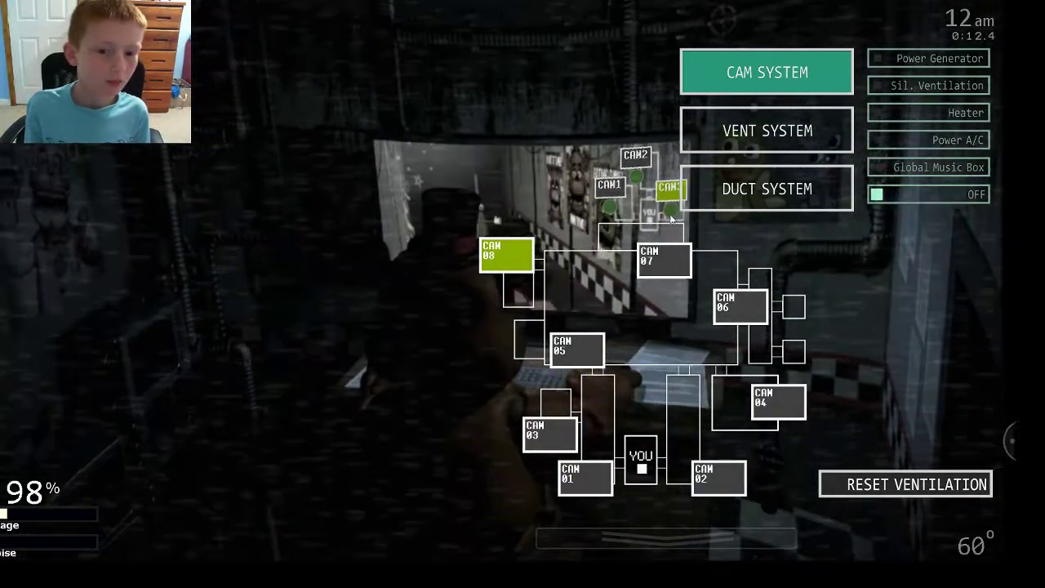
{"action": "left_click", "coordinate": [750, 305]}
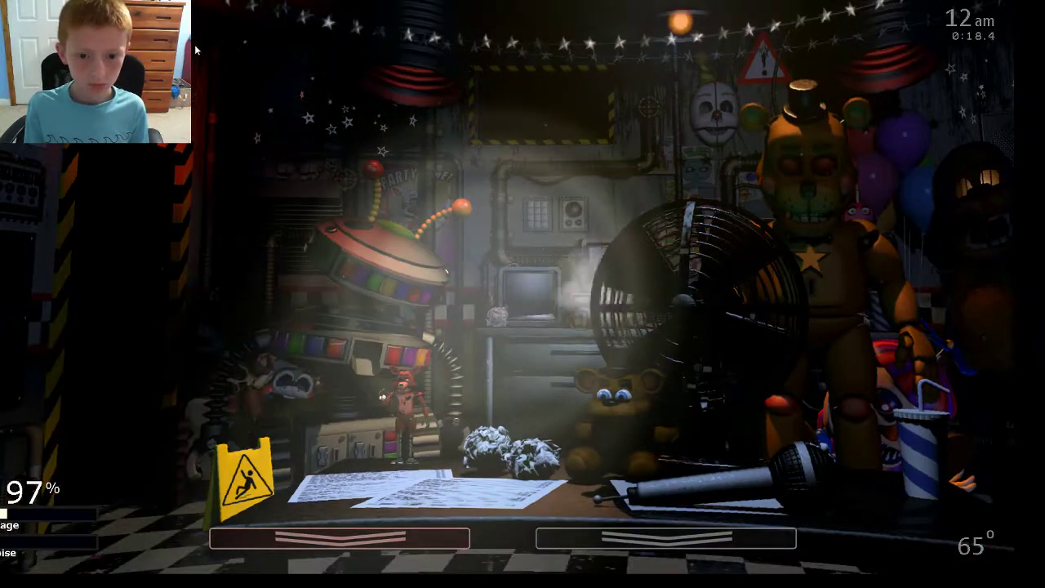
{"action": "mouse_move", "coordinate": [665, 538]}
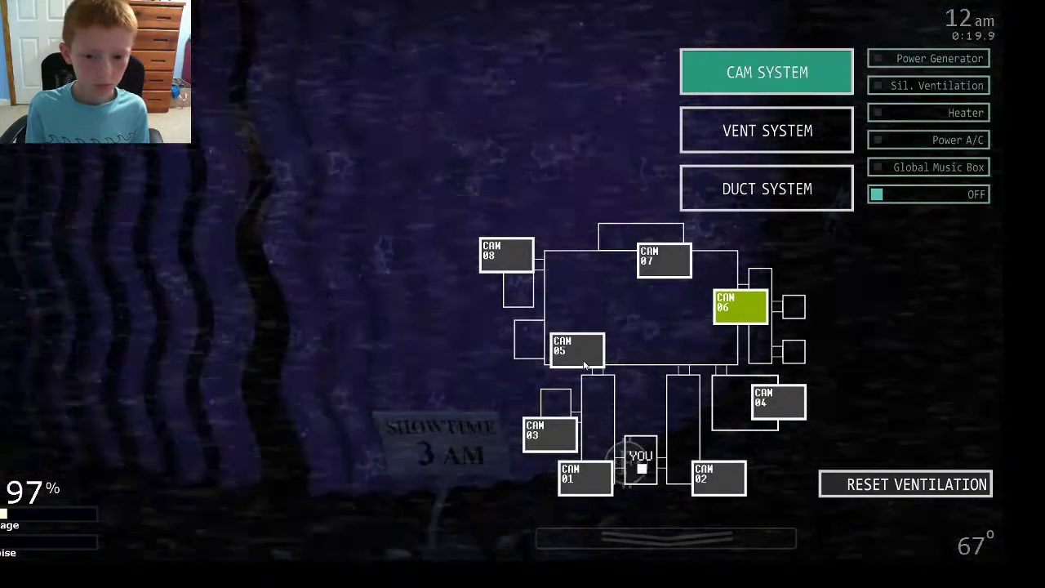
Step: View camera 05, wind the music box on camera 04, and recheck camera 08
{"action": "left_click", "coordinate": [579, 351]}
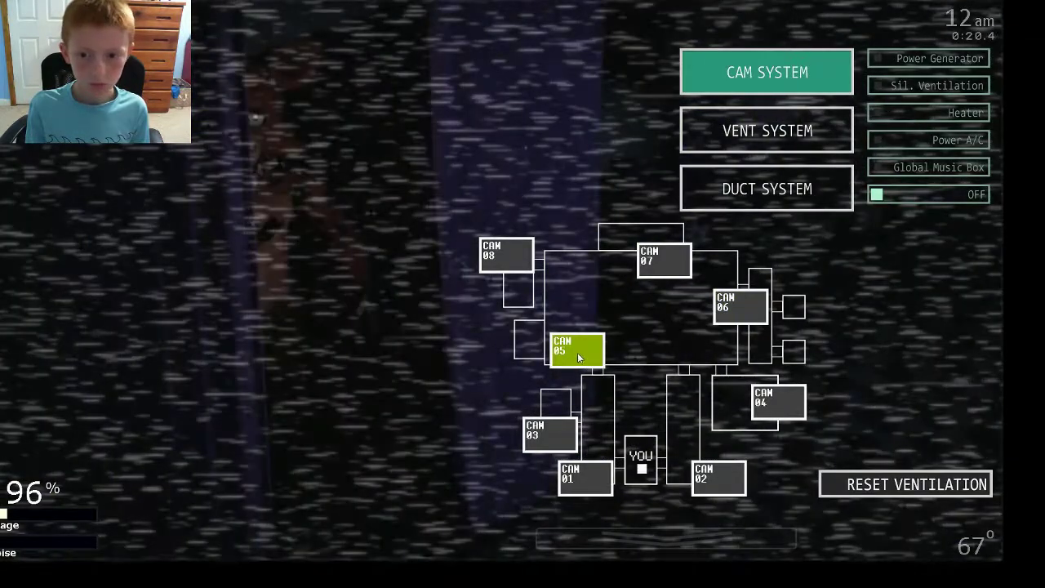
{"action": "left_click", "coordinate": [780, 412]}
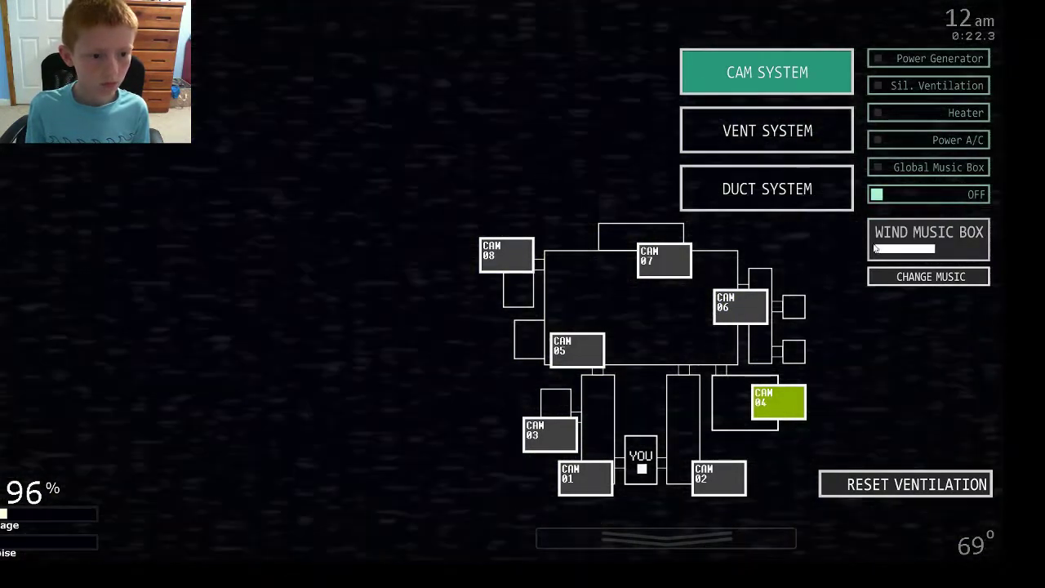
{"action": "left_click", "coordinate": [879, 249]}
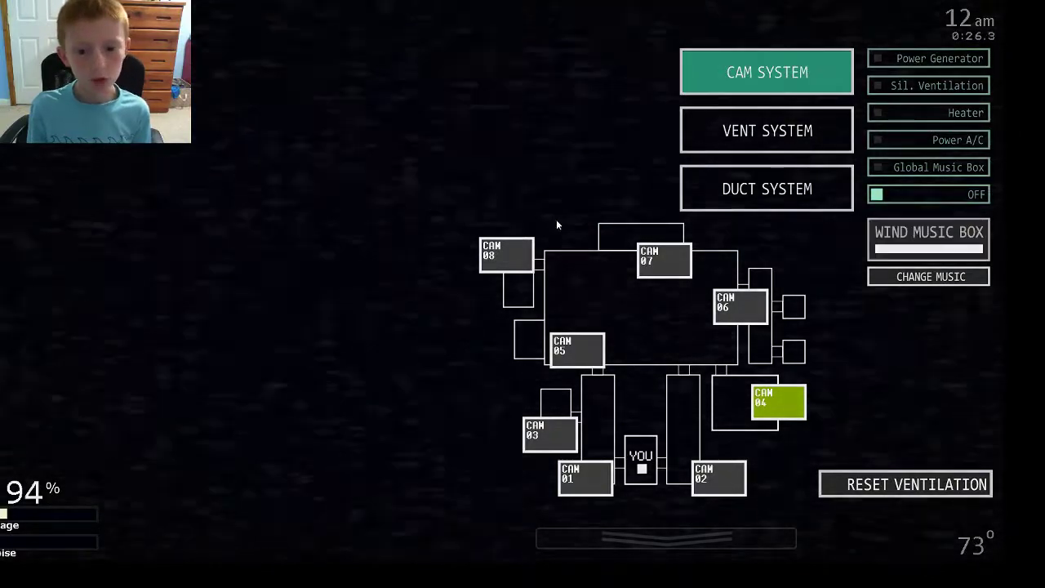
{"action": "left_click", "coordinate": [511, 267]}
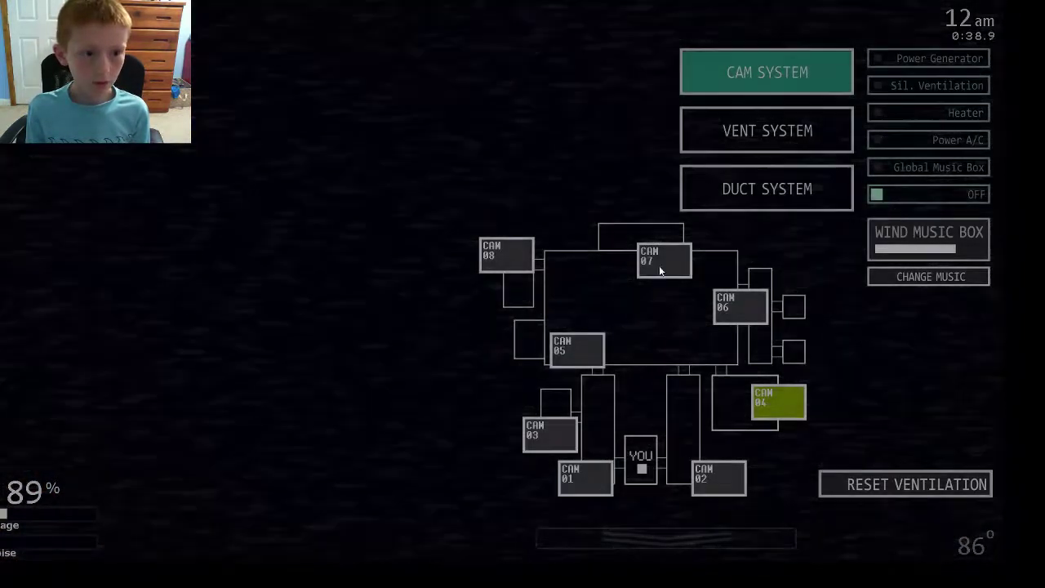
Step: View camera 07, scan the vent and duct maps, and wind the music box fully
{"action": "left_click", "coordinate": [662, 270]}
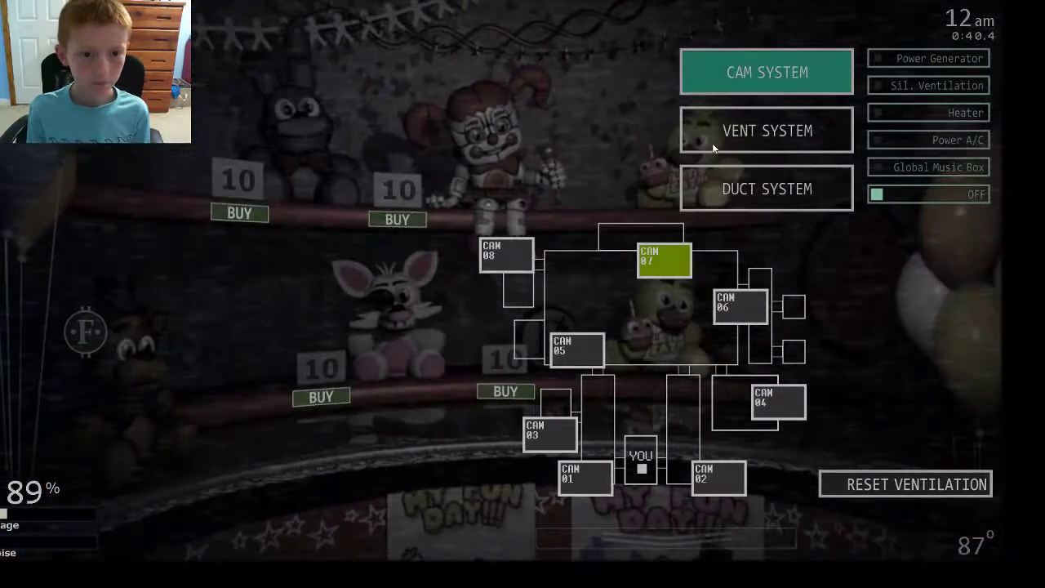
{"action": "left_click", "coordinate": [712, 143]}
{"action": "left_click", "coordinate": [723, 187]}
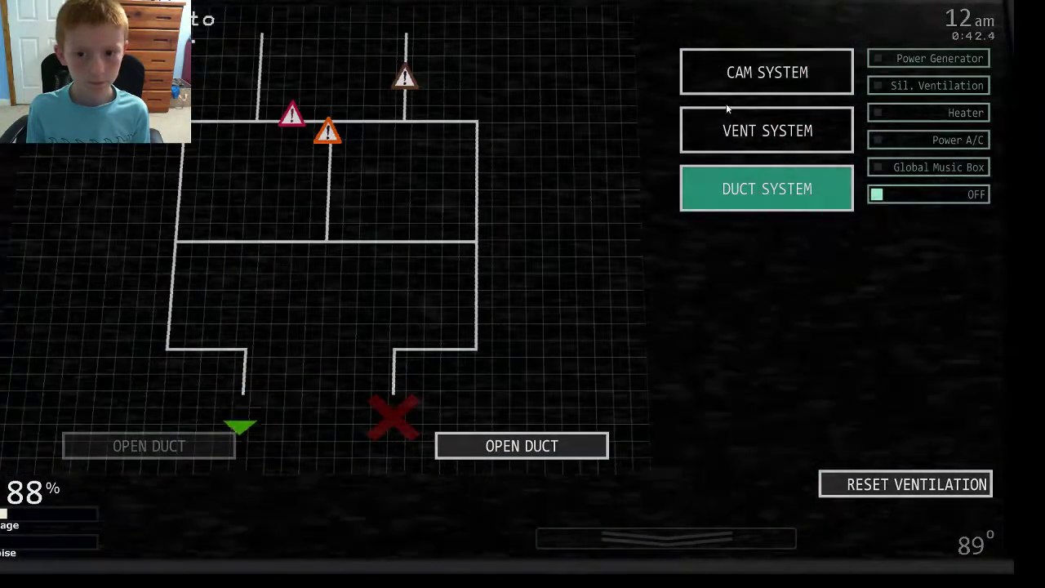
{"action": "left_click", "coordinate": [751, 73]}
{"action": "left_click", "coordinate": [778, 401]}
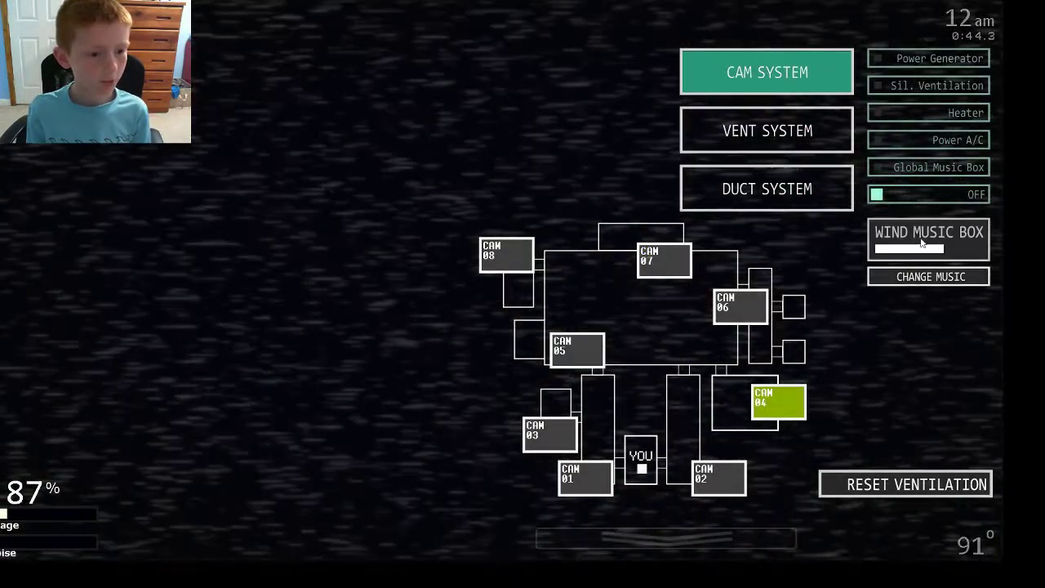
{"action": "left_click_drag", "start_coordinate": [923, 236], "coordinate": [923, 237]}
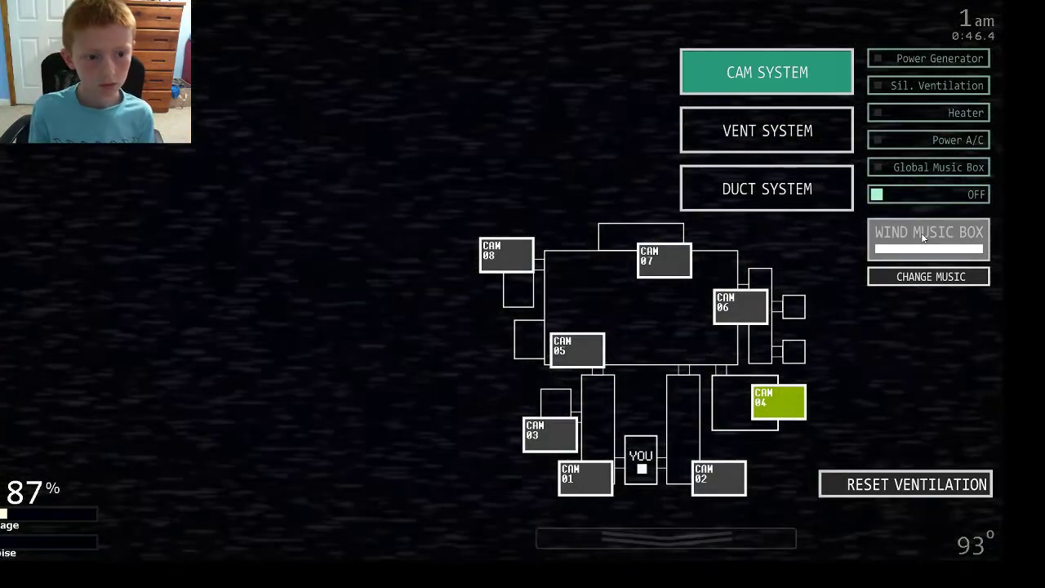
Step: Check cameras 08, 01, 03, 04, the stage curtain and office area, then lower the monitor
{"action": "left_click", "coordinate": [503, 267]}
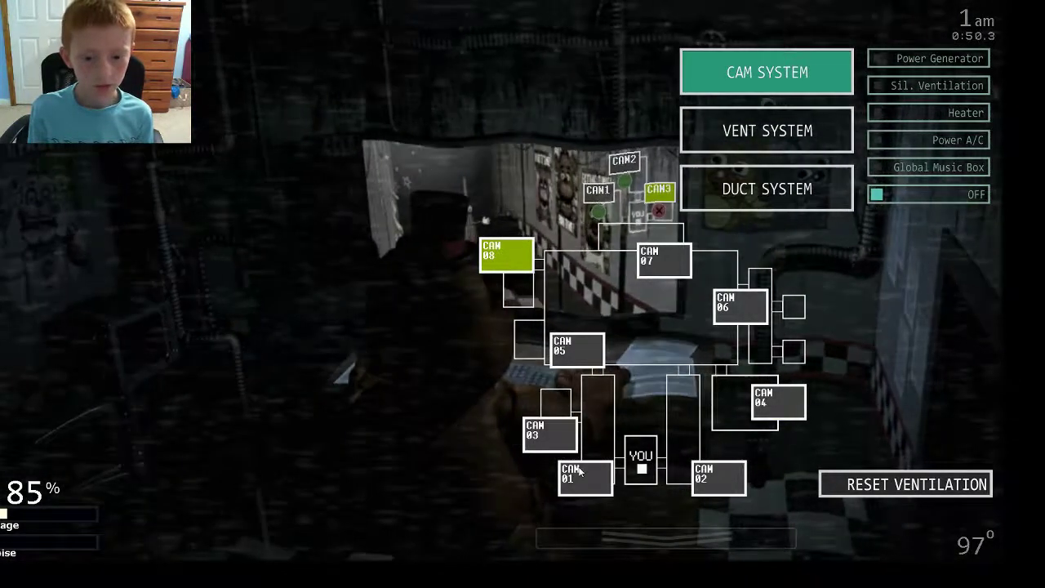
{"action": "left_click", "coordinate": [585, 480]}
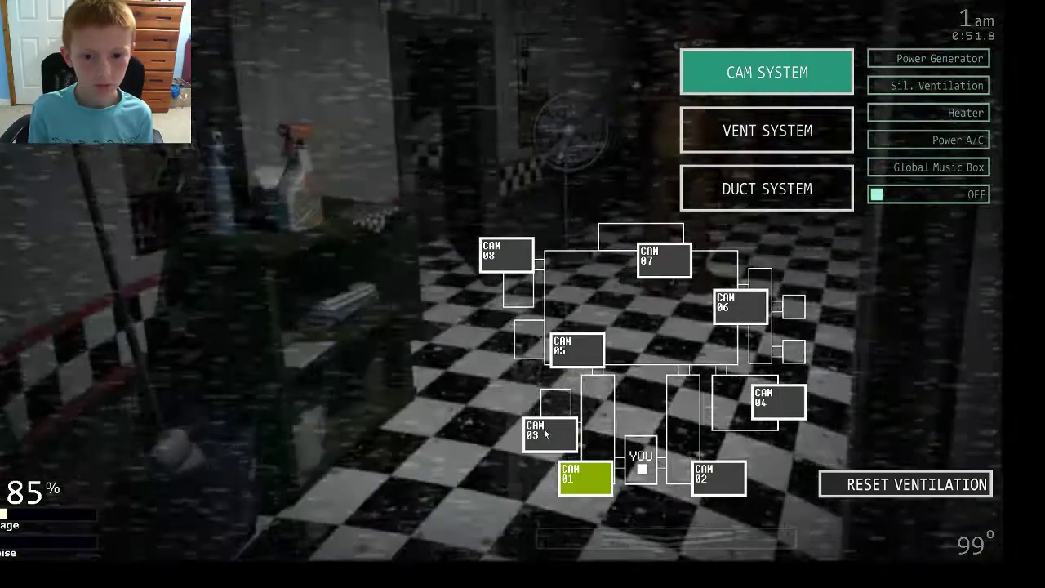
{"action": "left_click", "coordinate": [546, 429]}
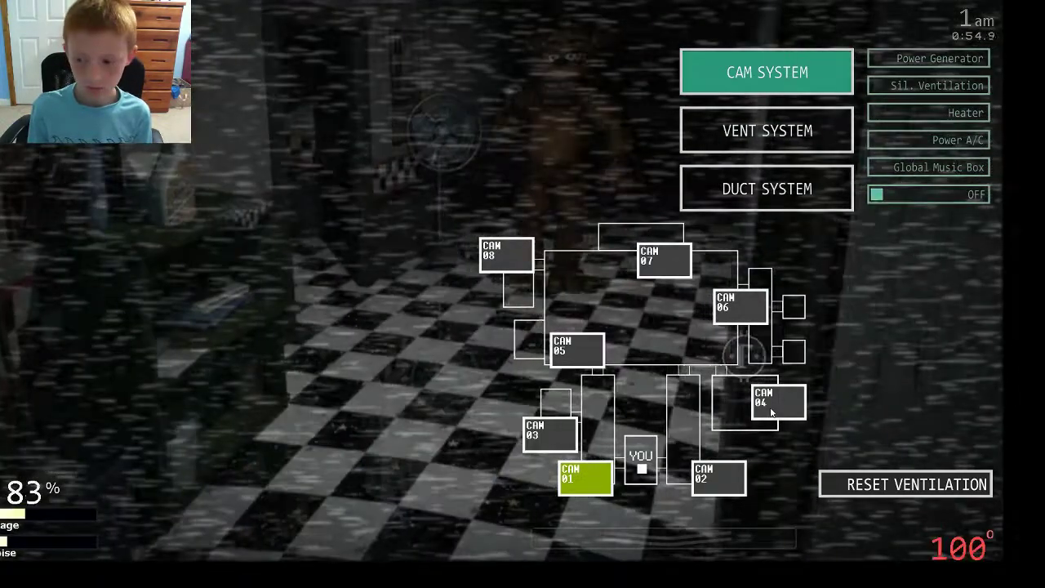
{"action": "left_click", "coordinate": [759, 396]}
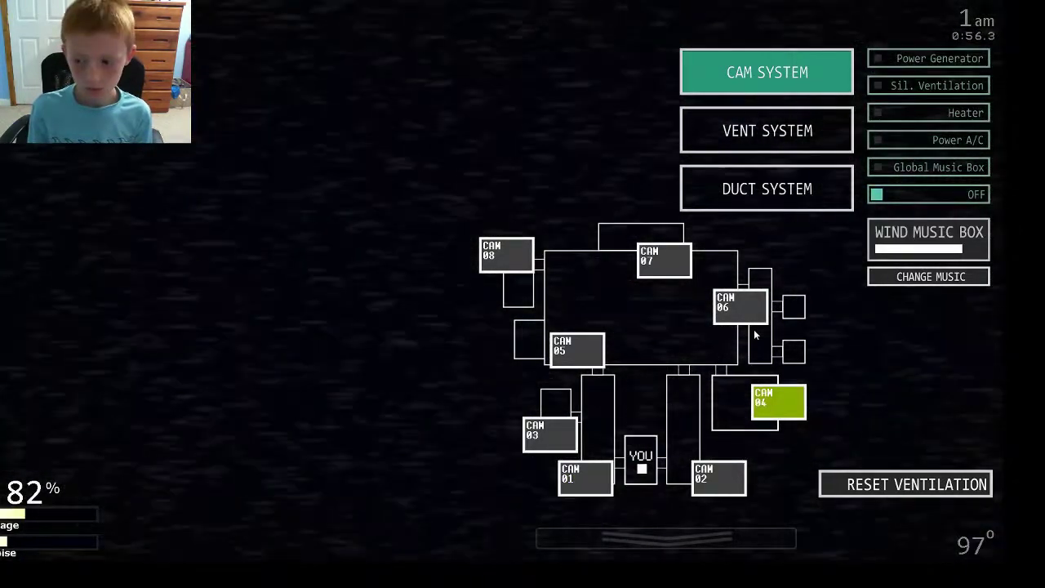
{"action": "left_click", "coordinate": [741, 312]}
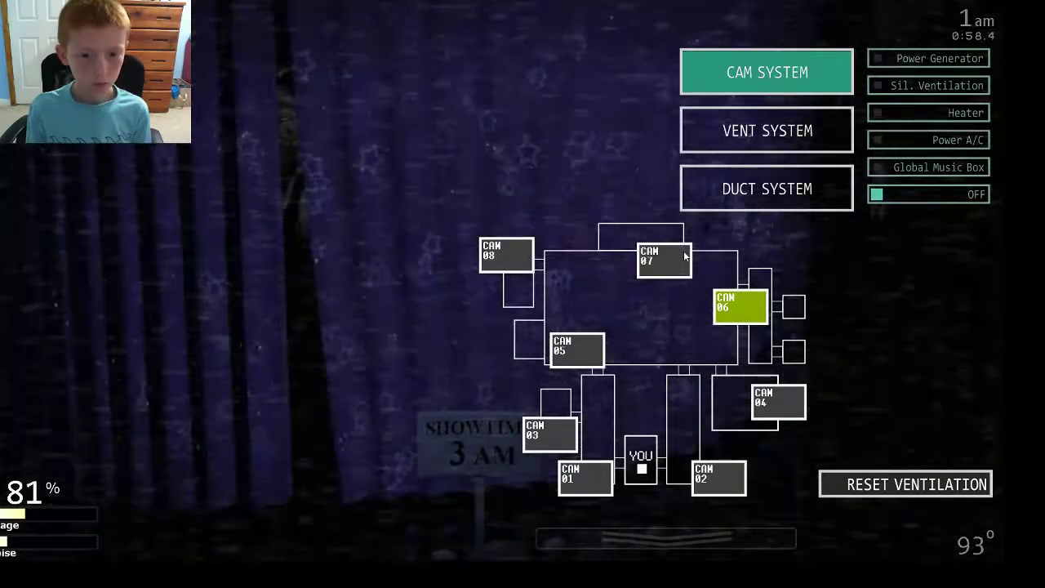
{"action": "left_click", "coordinate": [685, 256]}
{"action": "left_click", "coordinate": [506, 255]}
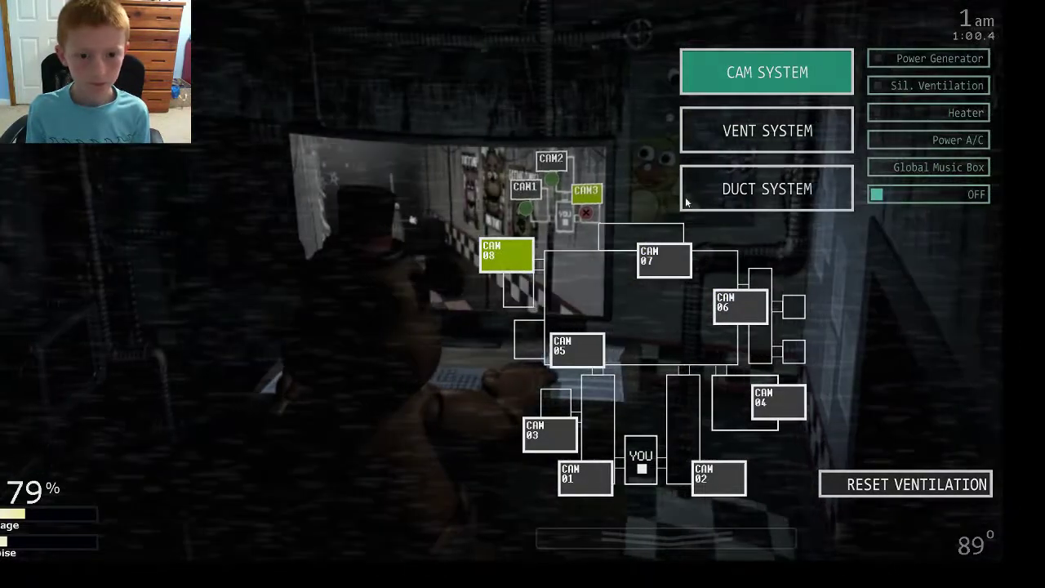
{"action": "left_click", "coordinate": [698, 131]}
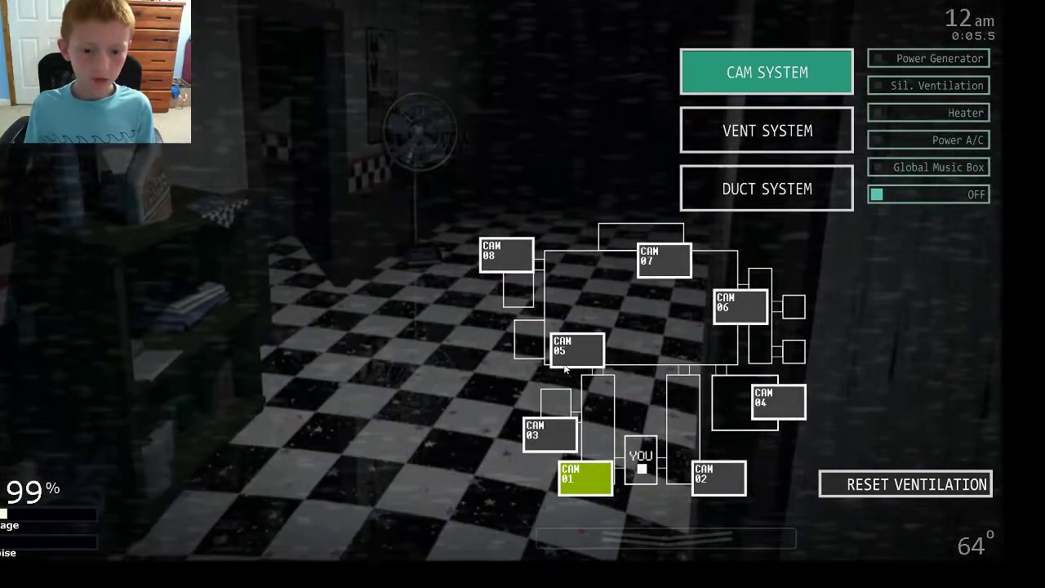
Step: Check the curtain, office-area and music box cameras plus the vent and duct maps
{"action": "left_click", "coordinate": [577, 350]}
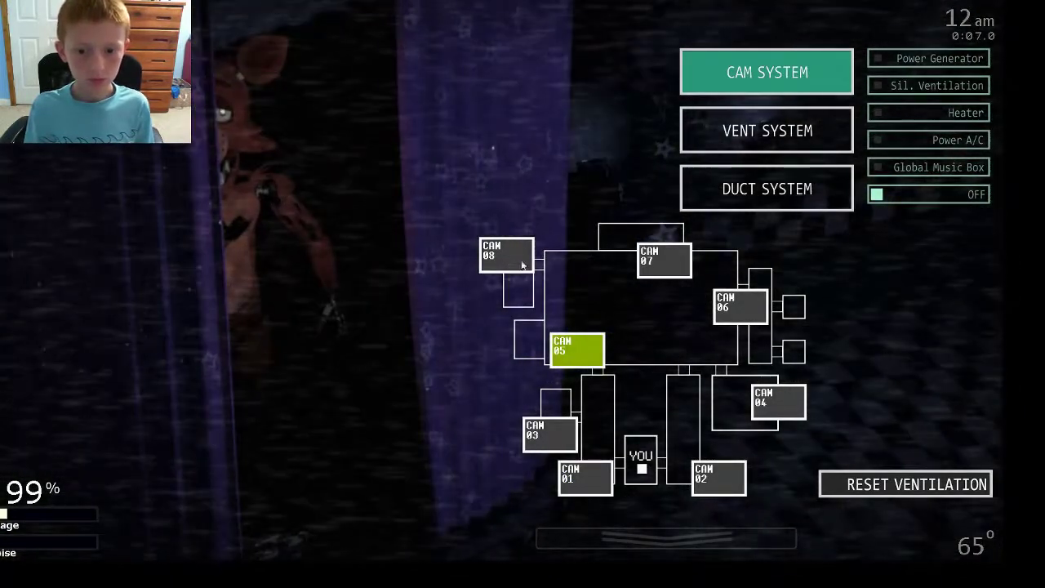
{"action": "left_click", "coordinate": [506, 254]}
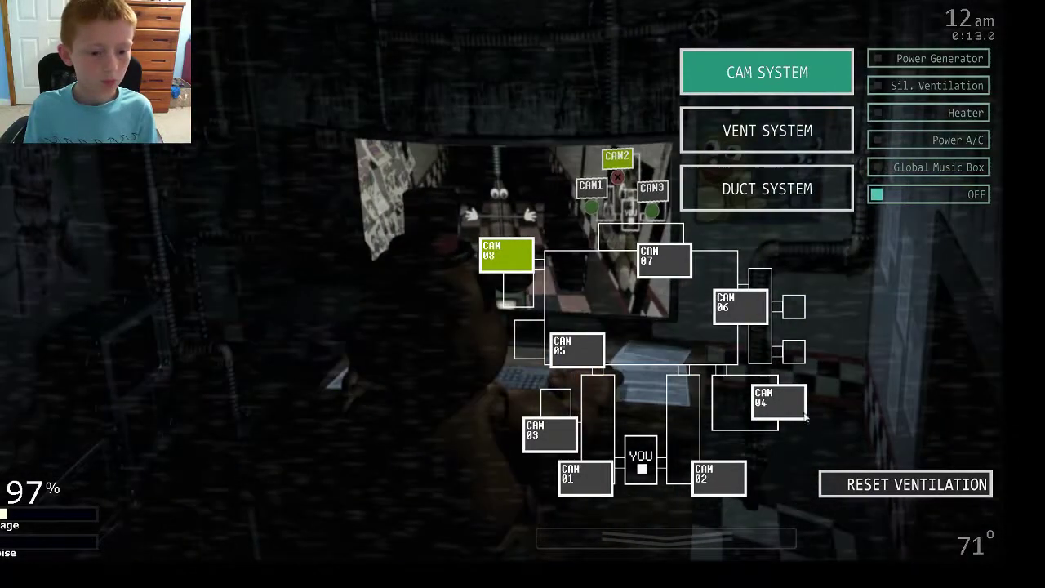
{"action": "left_click", "coordinate": [778, 401]}
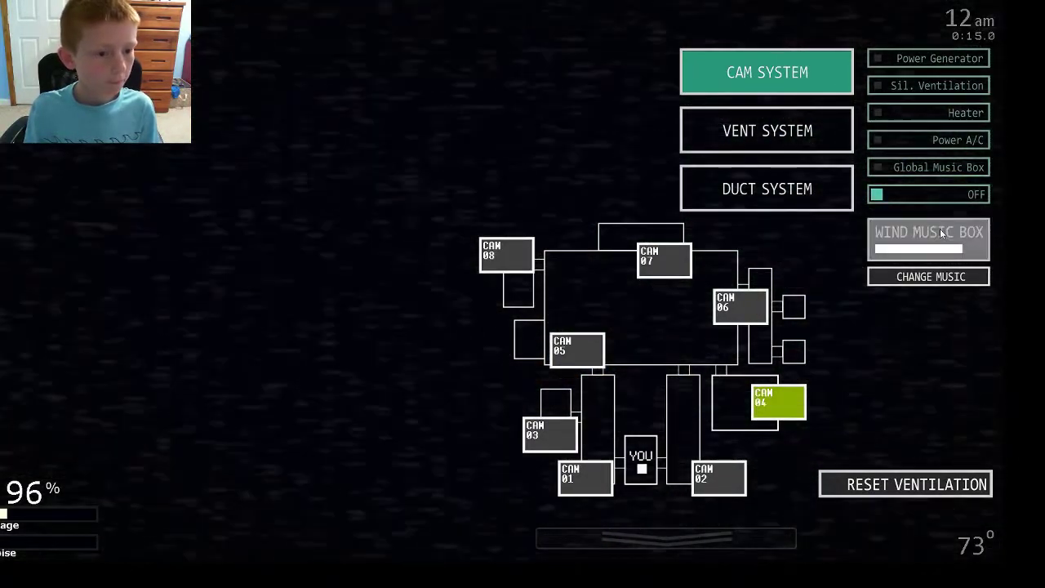
{"action": "left_click", "coordinate": [711, 133]}
{"action": "left_click", "coordinate": [706, 202]}
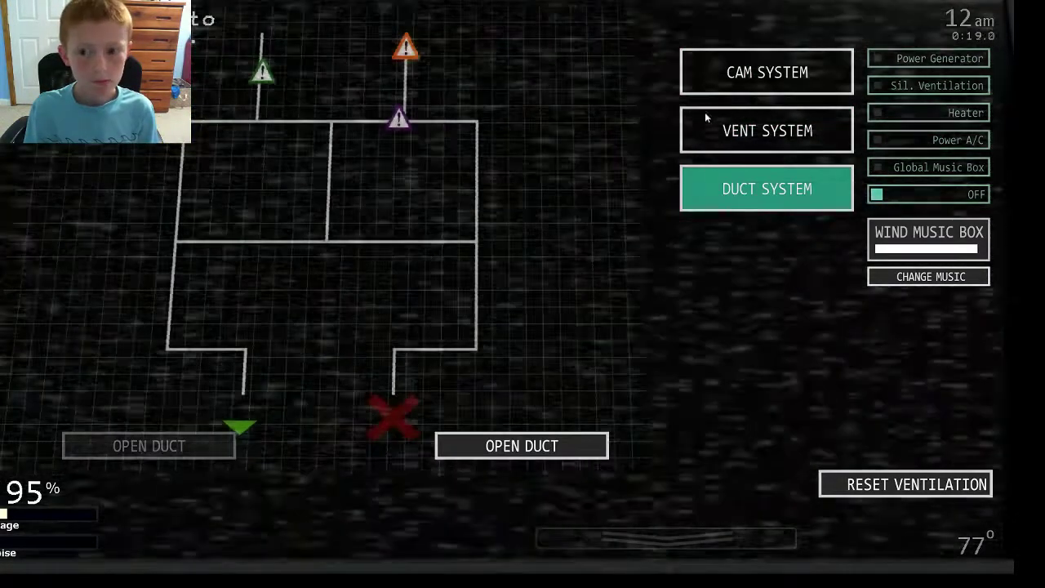
{"action": "left_click", "coordinate": [704, 82]}
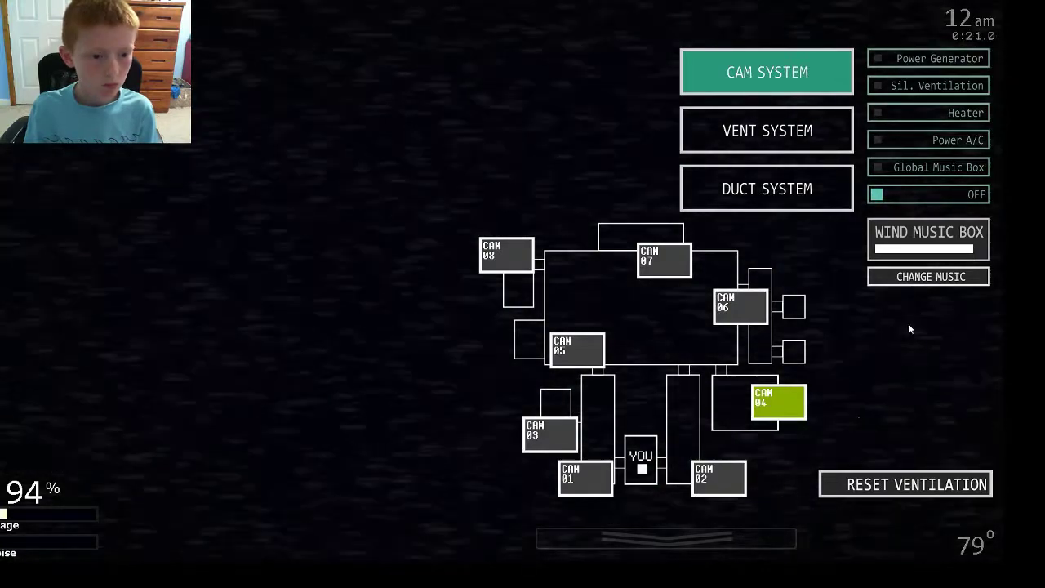
{"action": "key", "text": "c"}
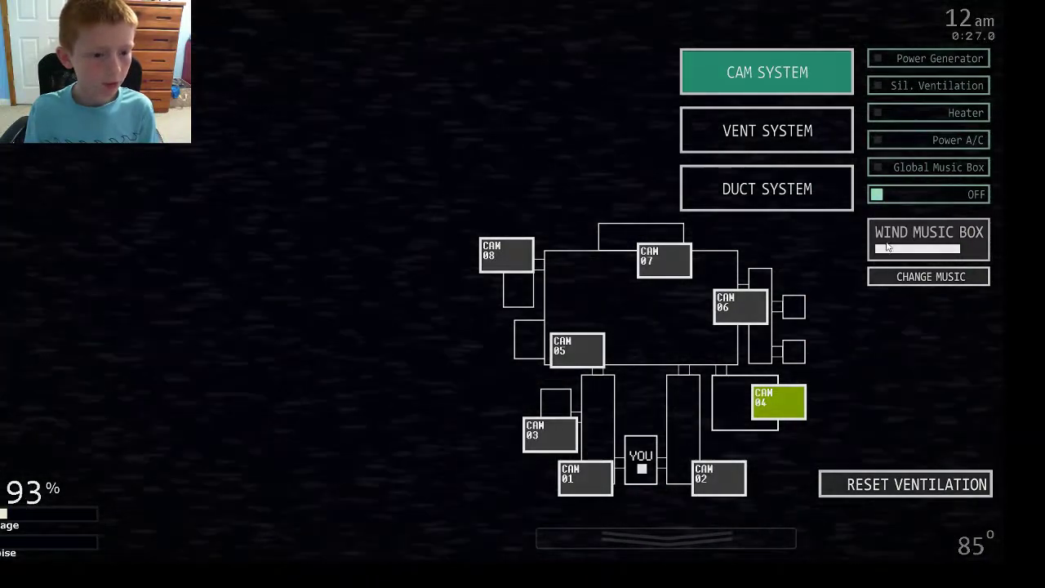
Step: Check the checkered hallway and supply room cameras, then the vent and duct maps
{"action": "left_click", "coordinate": [719, 480]}
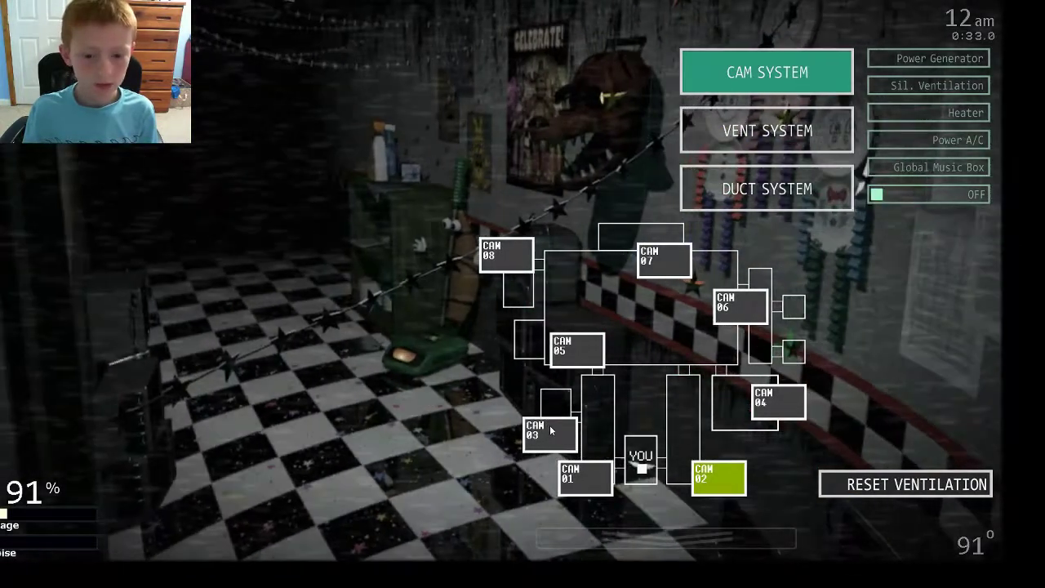
{"action": "left_click", "coordinate": [549, 424]}
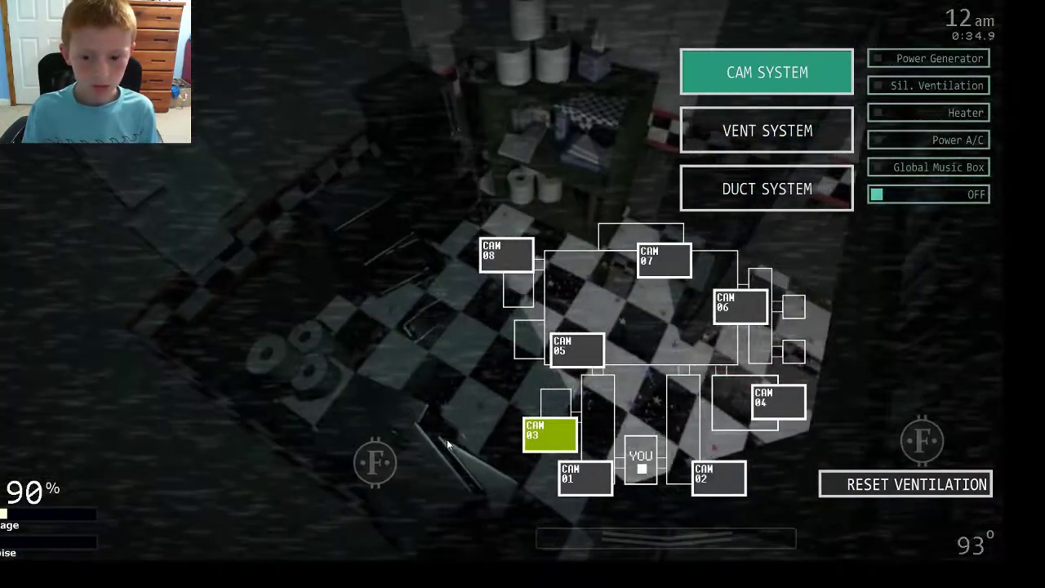
{"action": "left_click", "coordinate": [768, 145]}
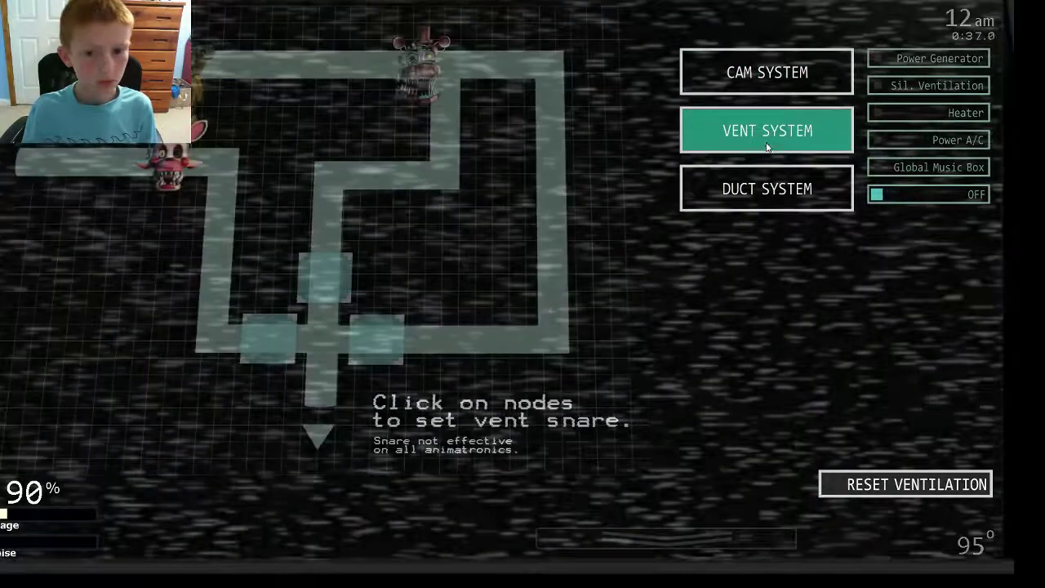
{"action": "left_click", "coordinate": [788, 186]}
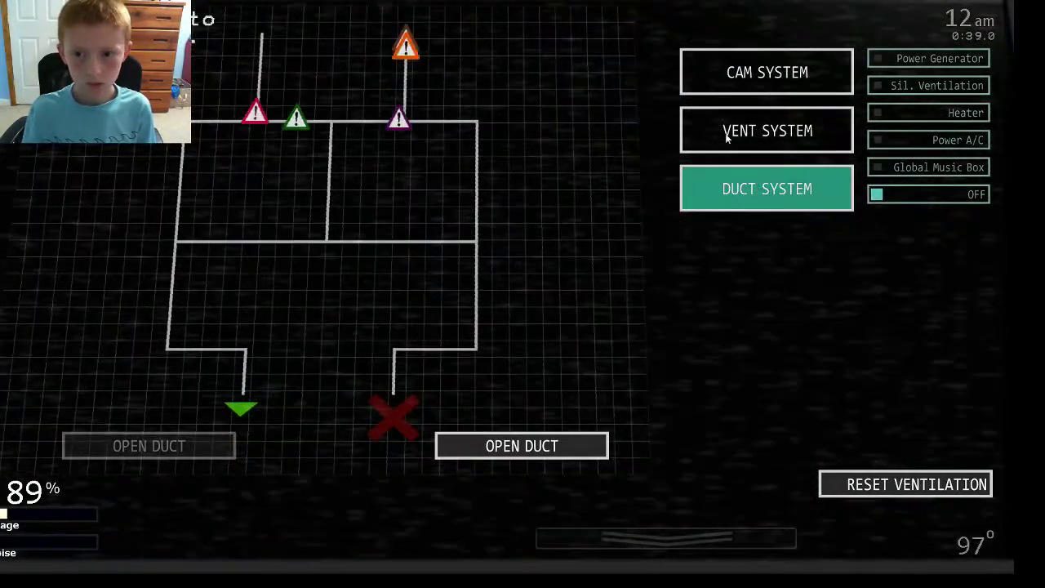
{"action": "left_click", "coordinate": [721, 78]}
{"action": "left_click", "coordinate": [737, 138]}
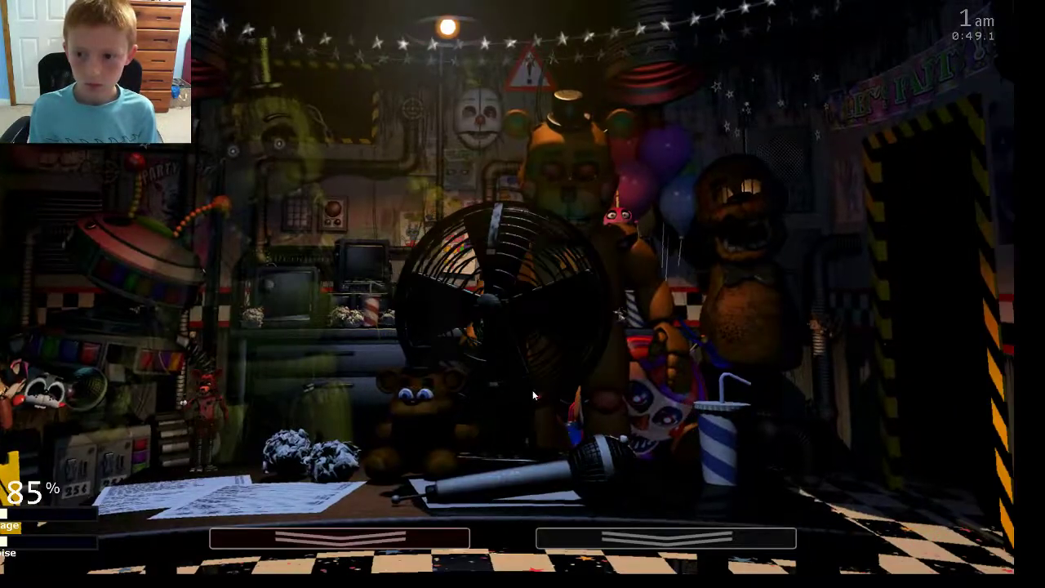
Step: Start the office fan, snare the left vent node, and reset the ventilation
{"action": "left_click", "coordinate": [533, 396]}
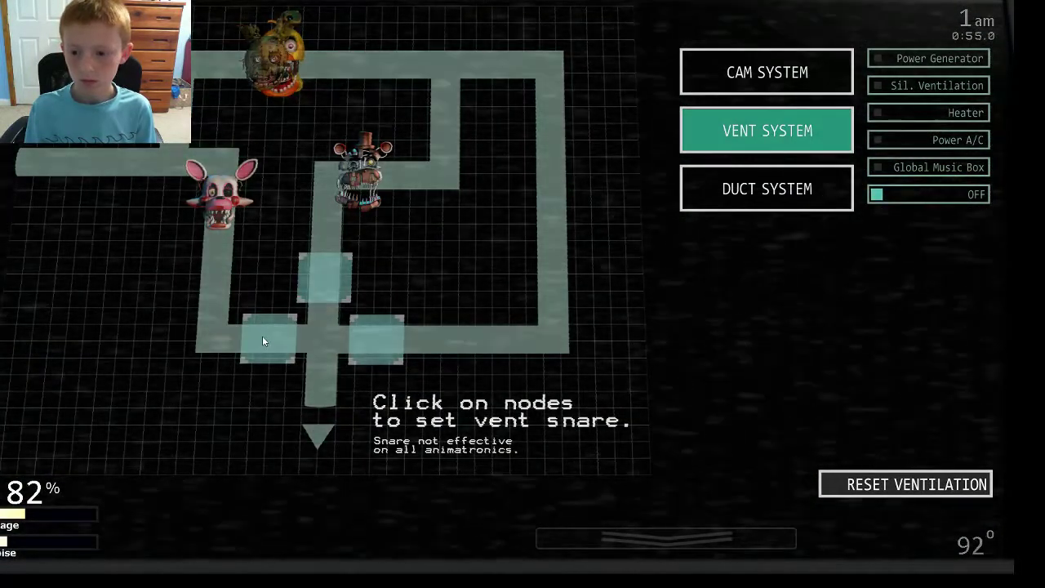
{"action": "left_click", "coordinate": [262, 336]}
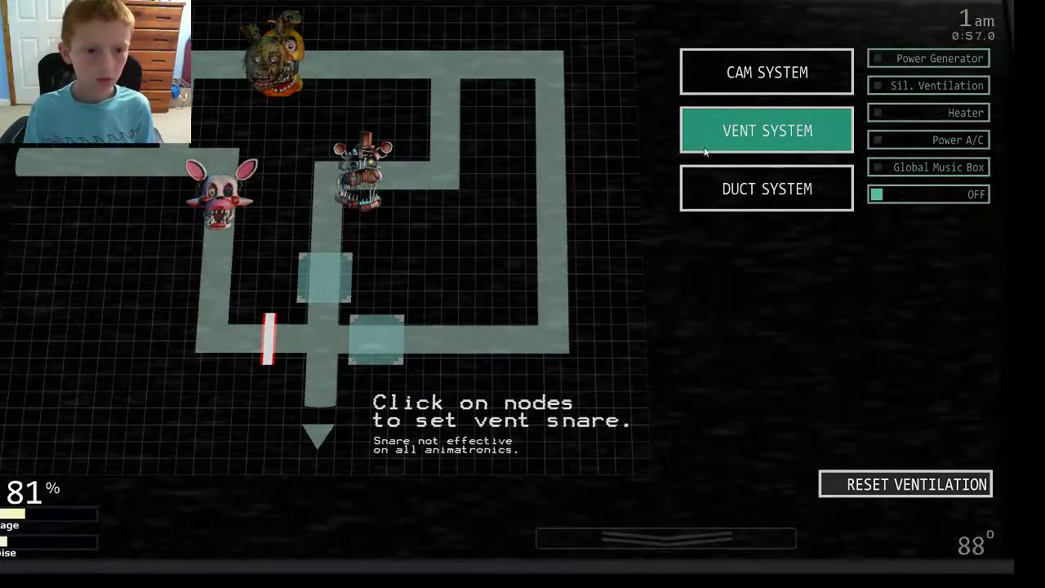
{"action": "left_click", "coordinate": [723, 72]}
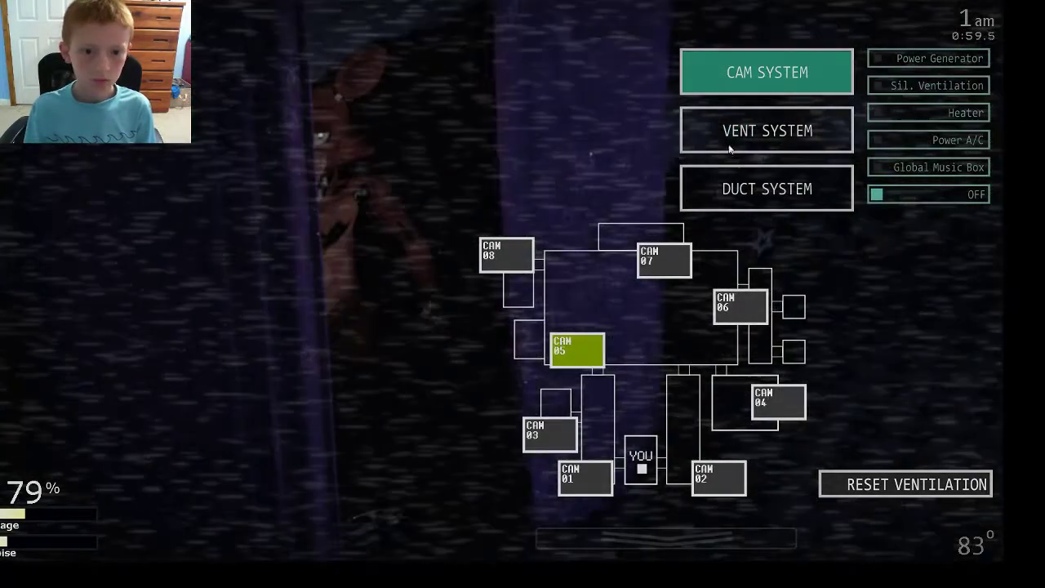
{"action": "left_click", "coordinate": [729, 147]}
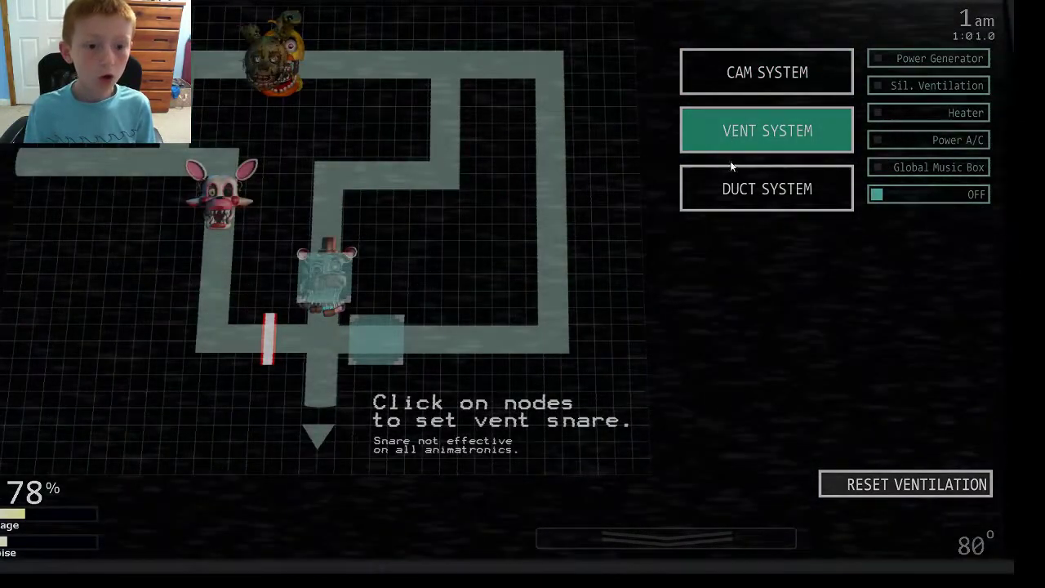
{"action": "left_click", "coordinate": [917, 482]}
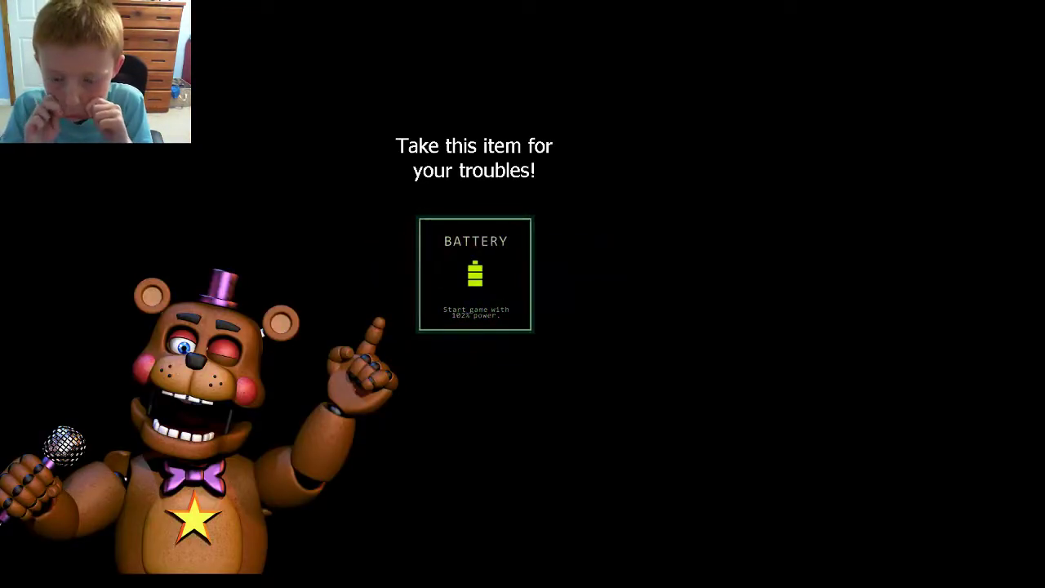
Step: Accept the Battery reward and check the curtain, music box, prize counter and office-area cameras
{"action": "left_click", "coordinate": [492, 283]}
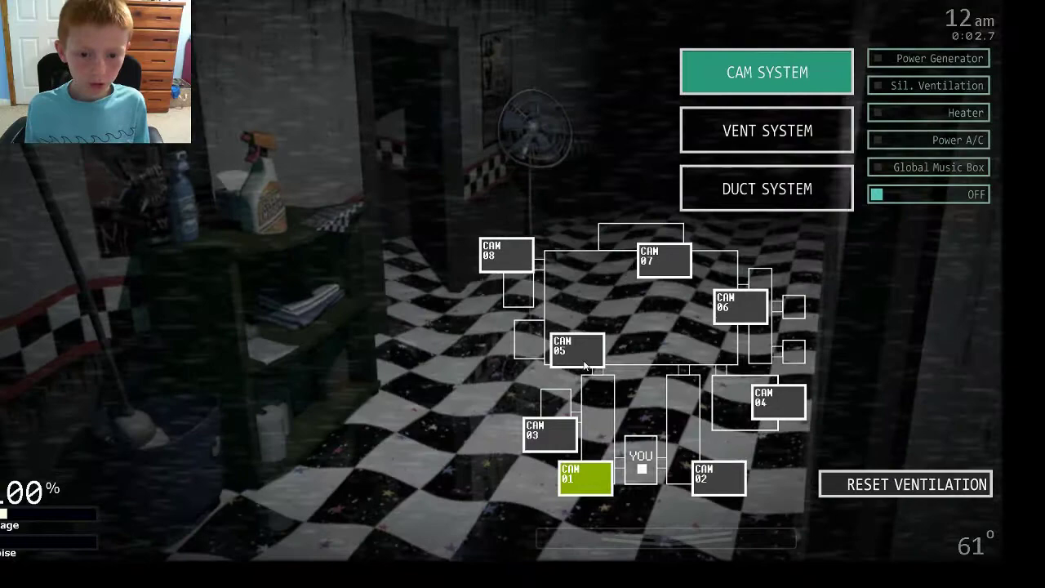
{"action": "left_click", "coordinate": [577, 350]}
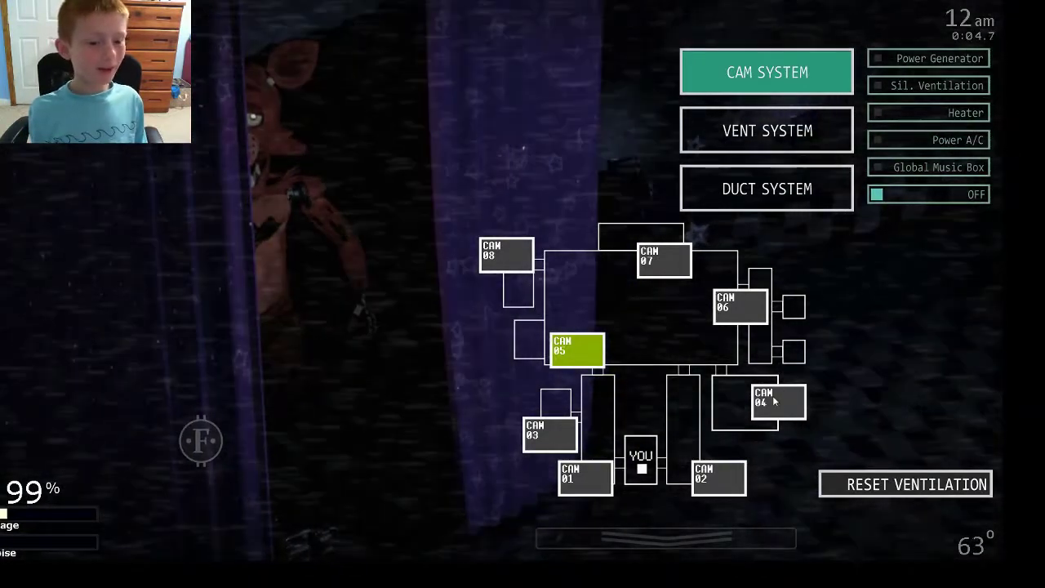
{"action": "left_click", "coordinate": [780, 402]}
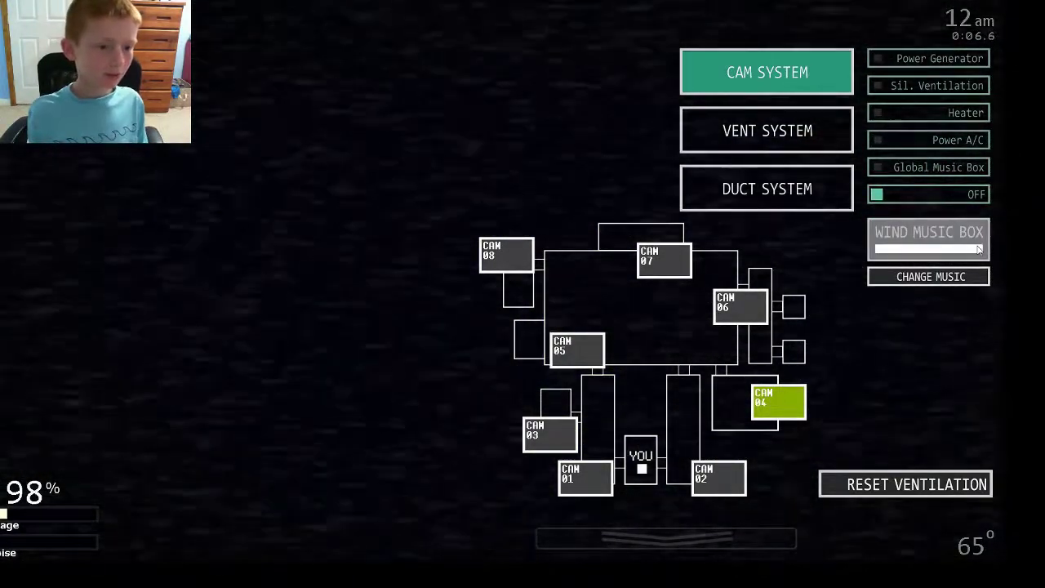
{"action": "left_click", "coordinate": [741, 320]}
{"action": "left_click", "coordinate": [664, 260]}
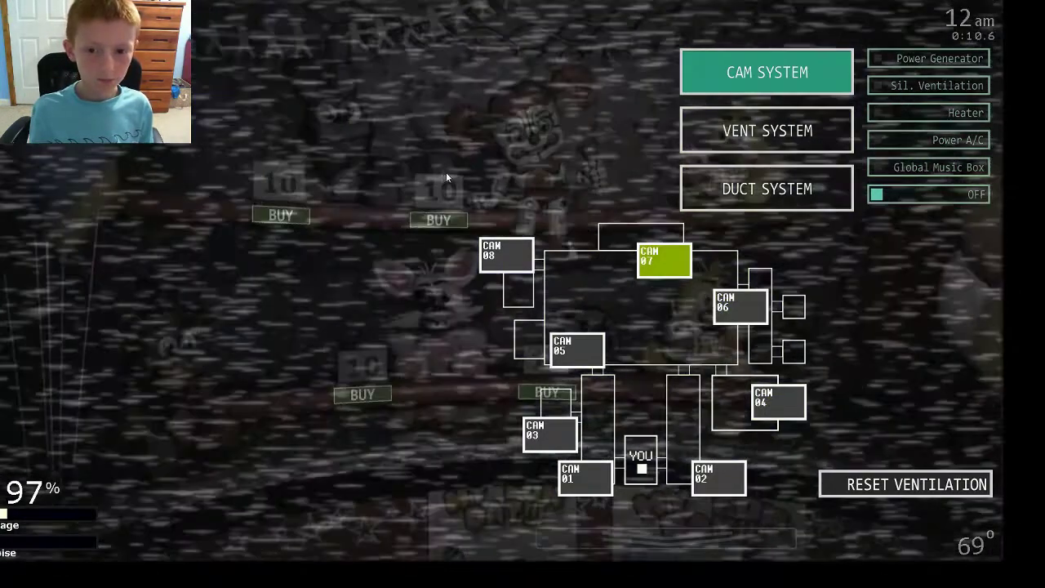
{"action": "left_click", "coordinate": [506, 255]}
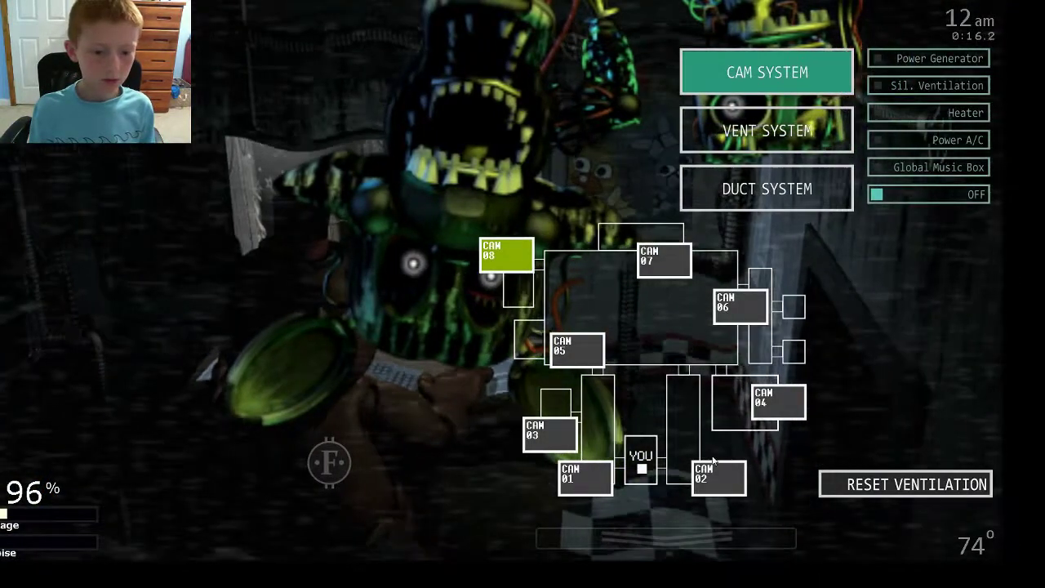
Step: Check the right hallway and curtain cameras, the vent and duct maps, and reset ventilation
{"action": "left_click", "coordinate": [719, 477]}
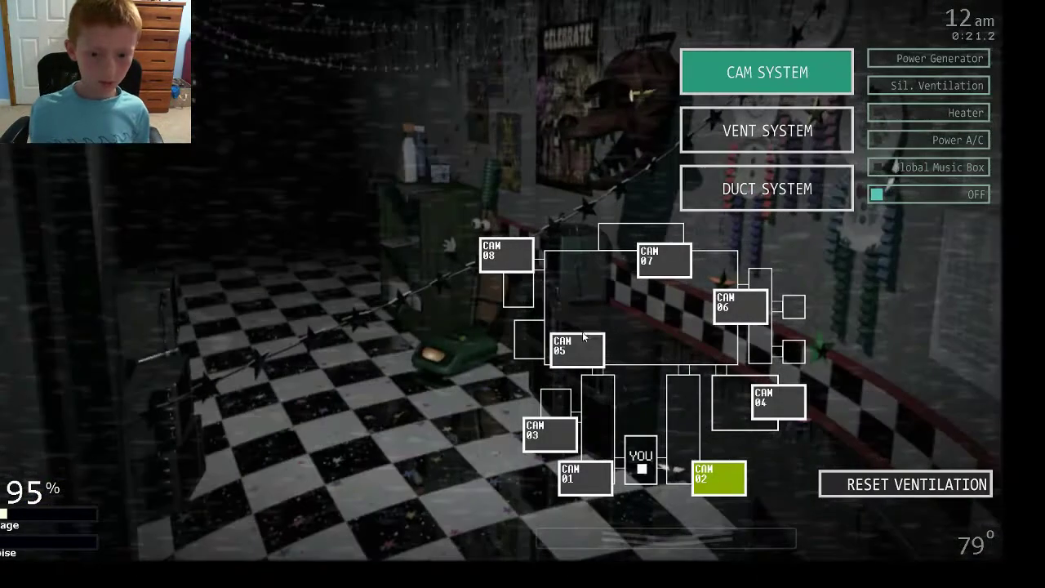
{"action": "left_click", "coordinate": [582, 343]}
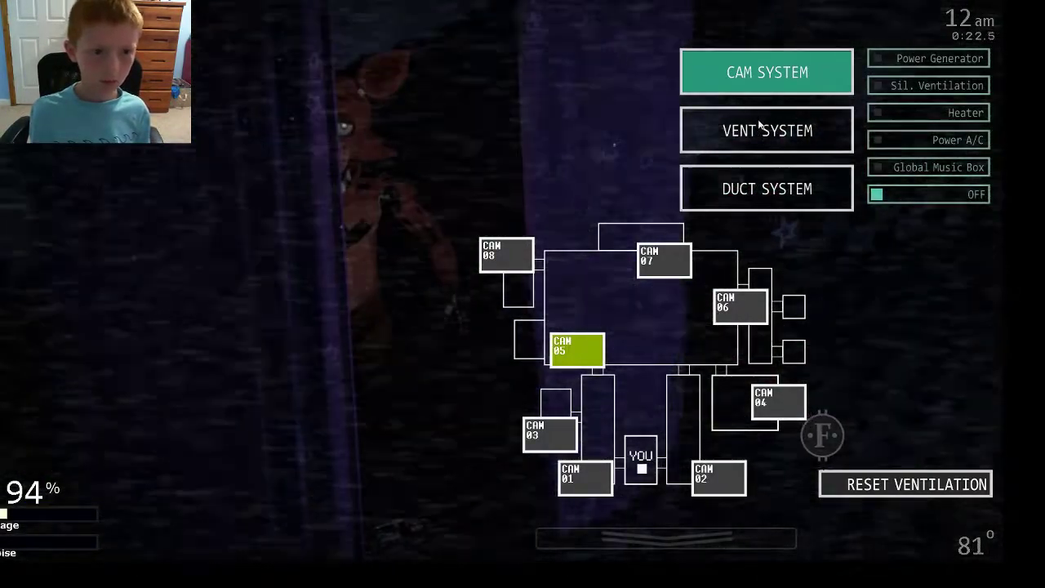
{"action": "left_click", "coordinate": [766, 134]}
{"action": "left_click", "coordinate": [714, 196]}
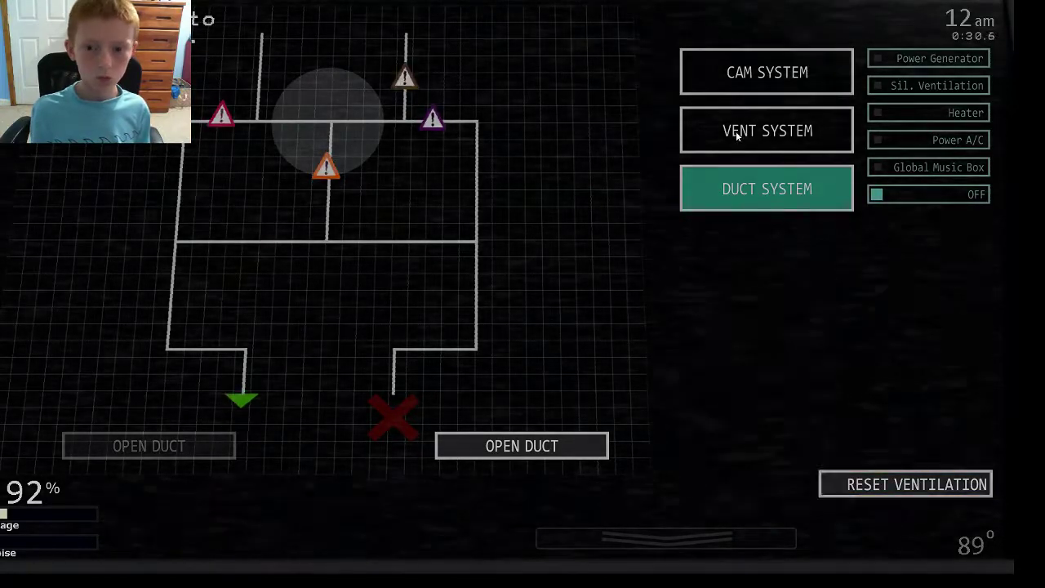
{"action": "left_click", "coordinate": [895, 490]}
Step: Snare the left vent node and view camera 06's feed
{"action": "left_click", "coordinate": [748, 136]}
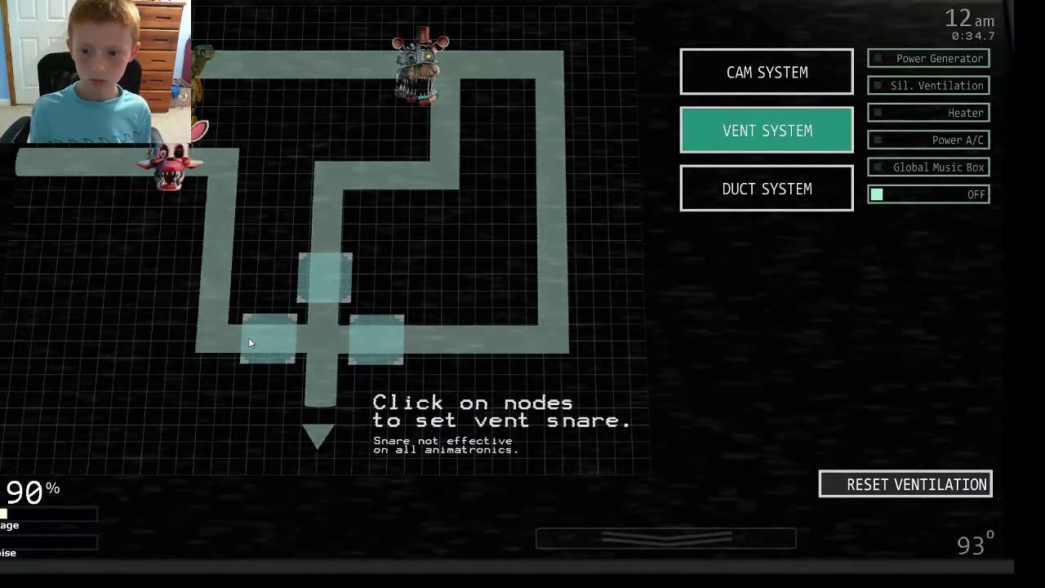
{"action": "left_click", "coordinate": [257, 340]}
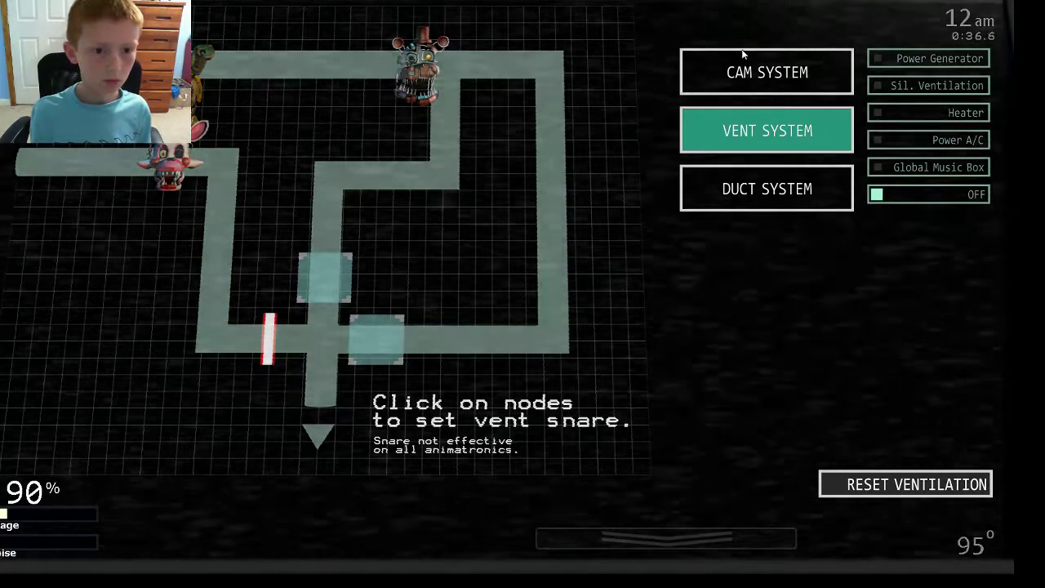
{"action": "left_click", "coordinate": [749, 74]}
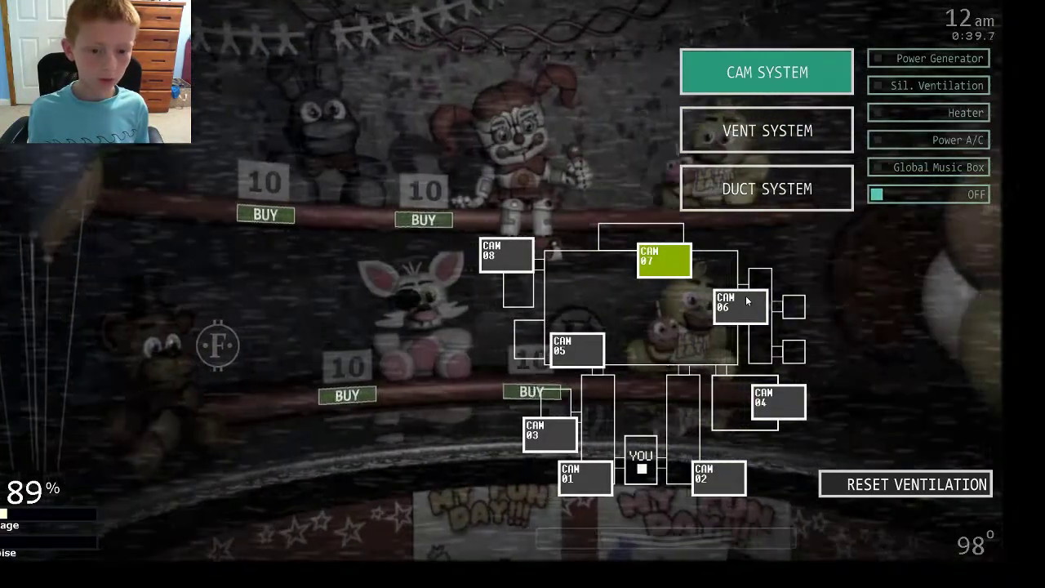
{"action": "left_click", "coordinate": [719, 304]}
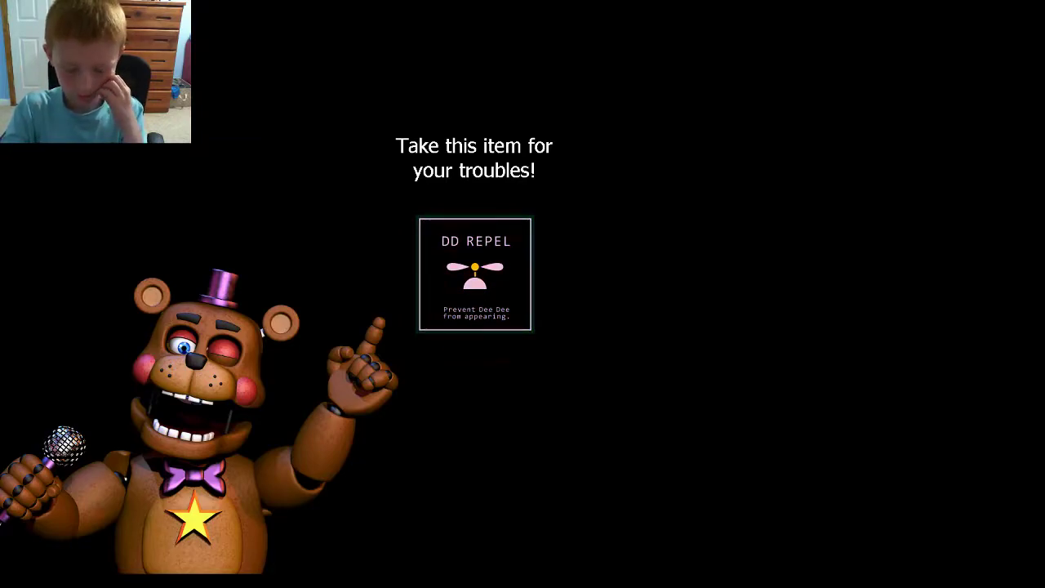
Step: Move past the reward and set every animatronic to level 20 (10000 points)
{"action": "left_click", "coordinate": [492, 283]}
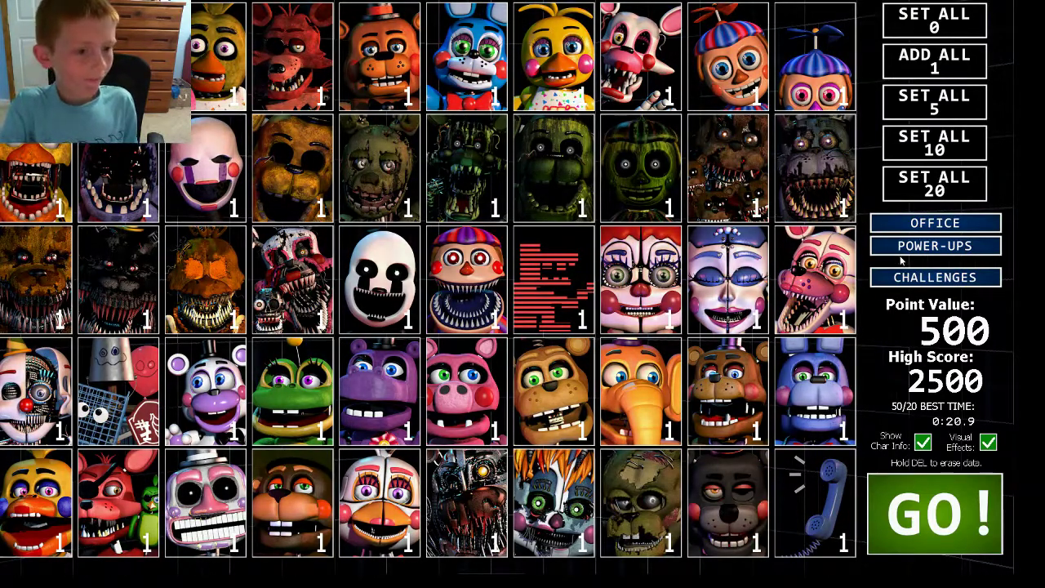
{"action": "left_click", "coordinate": [911, 186]}
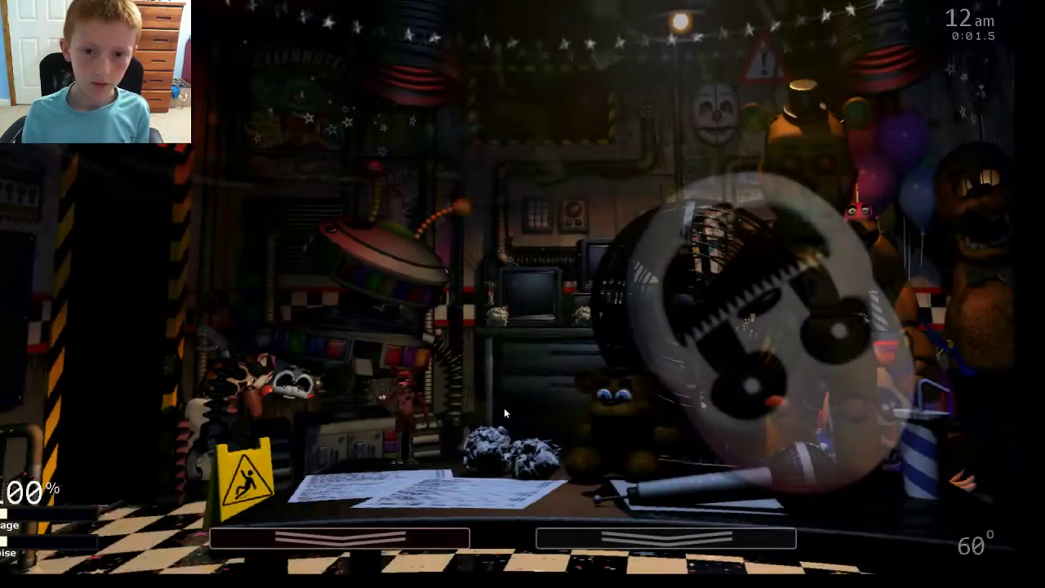
Step: Take off the mask, glance at the curtain camera, and skip two Fiesta Buffet ads
{"action": "key", "text": "z"}
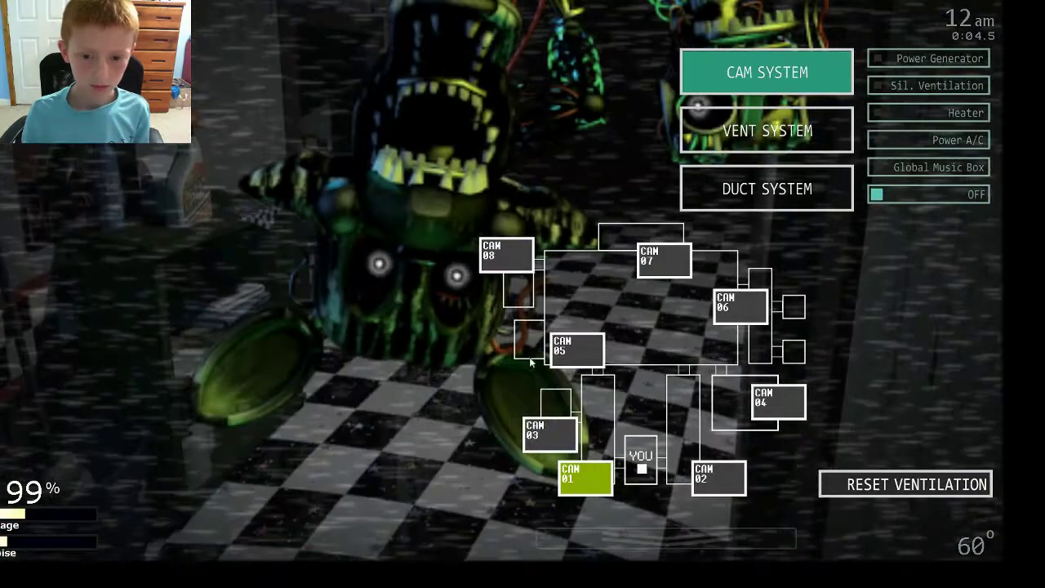
{"action": "left_click", "coordinate": [576, 345]}
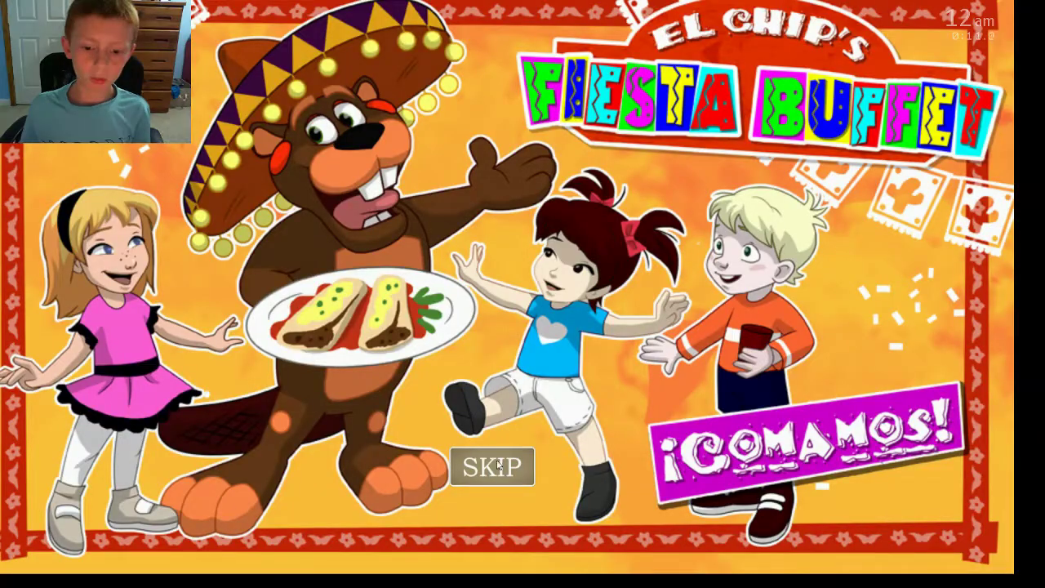
{"action": "left_click", "coordinate": [498, 464]}
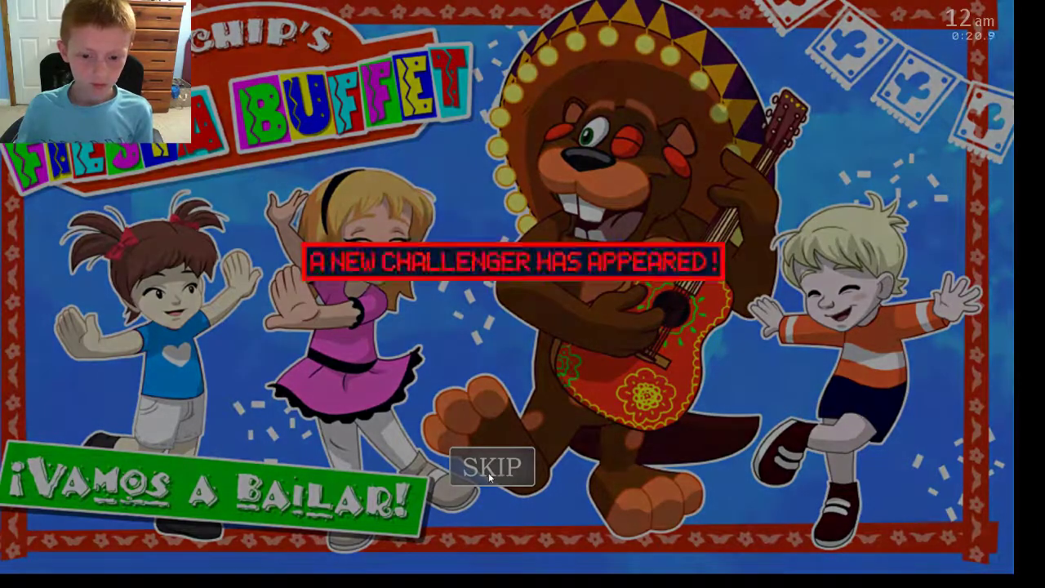
{"action": "left_click", "coordinate": [489, 472]}
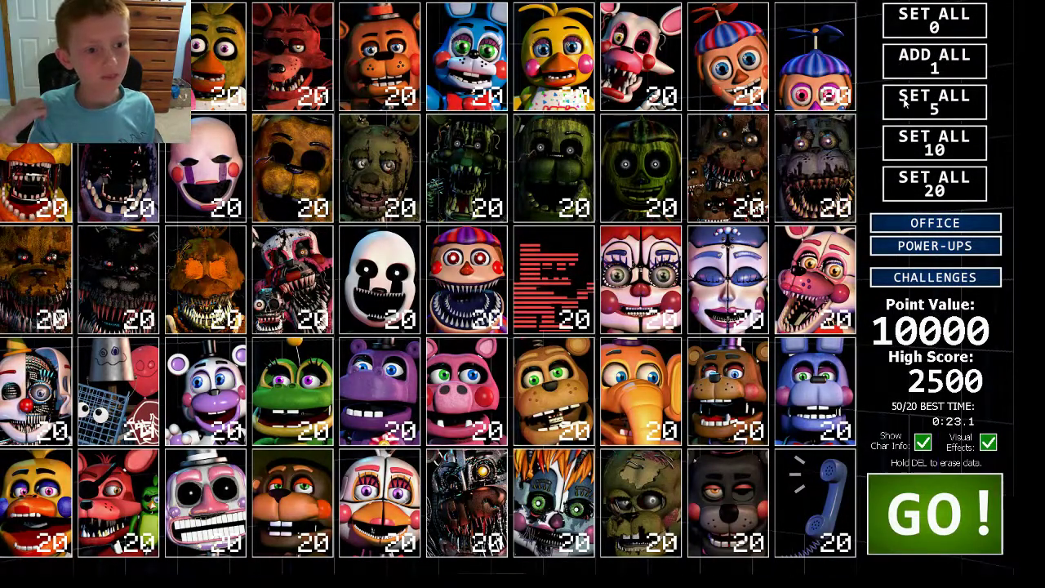
Step: Reset every animatronic to 0, then raise them all to level 1
{"action": "left_click", "coordinate": [978, 33]}
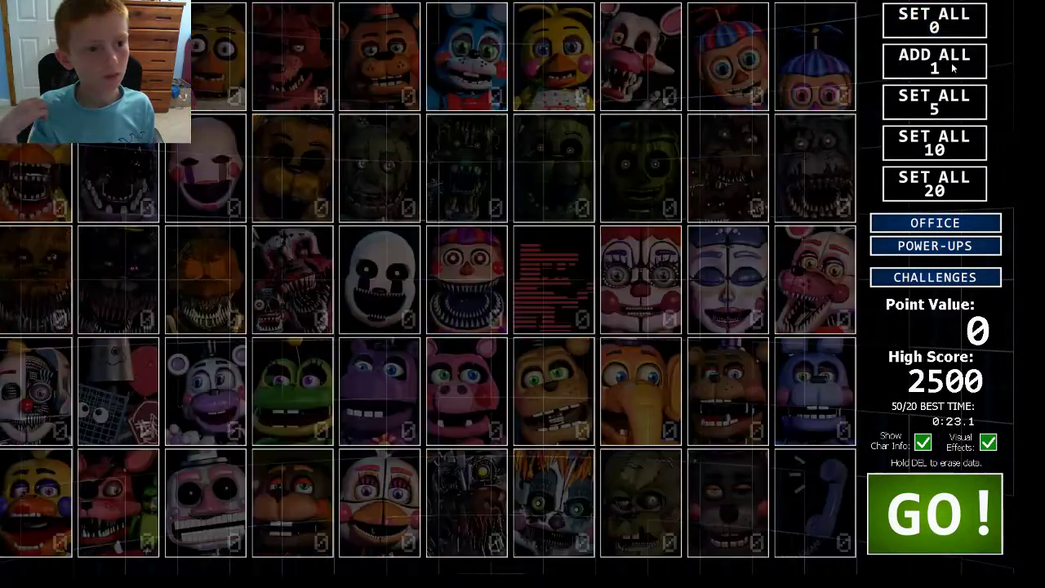
{"action": "left_click", "coordinate": [953, 71]}
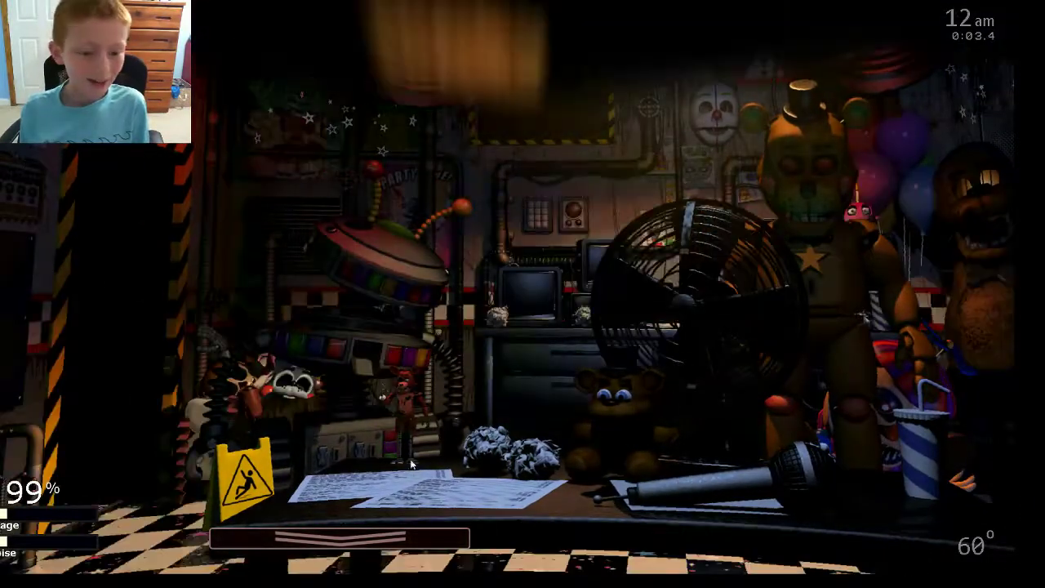
Step: Put on the Freddy mask and wind the music box on CAM 04
{"action": "key", "text": "z"}
{"action": "key", "text": "z"}
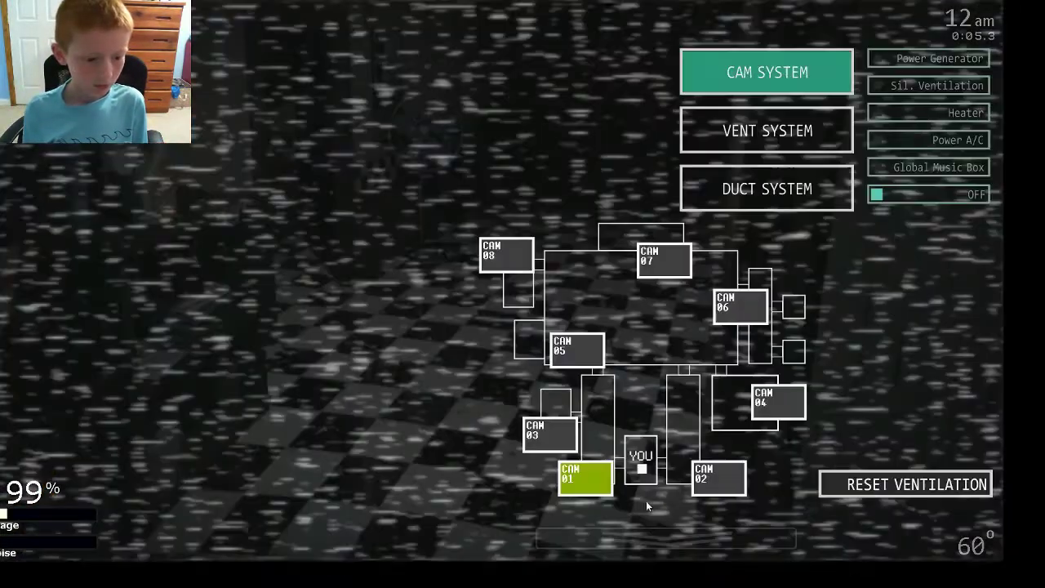
{"action": "key", "text": "c"}
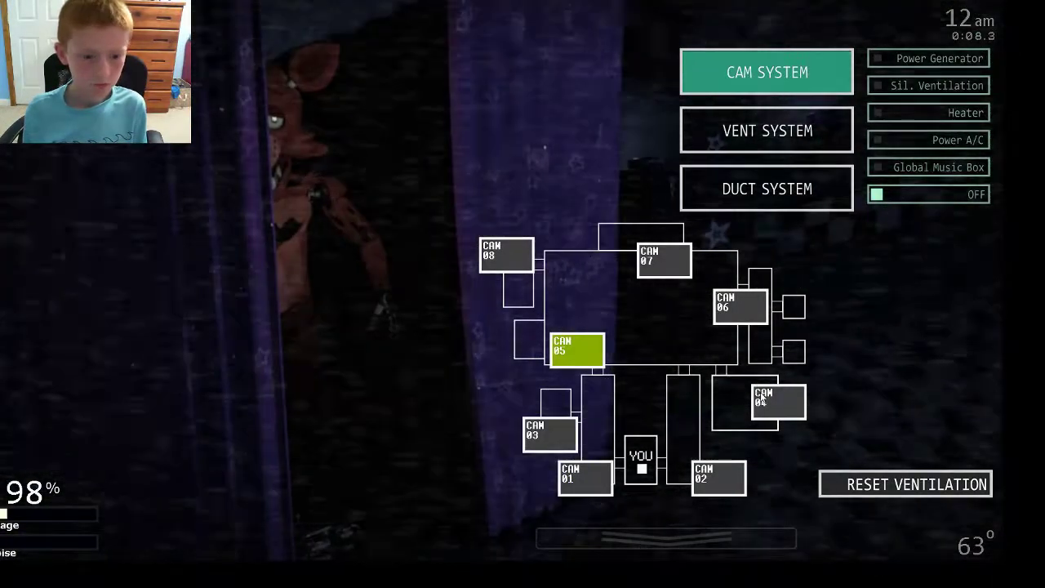
{"action": "left_click", "coordinate": [778, 401]}
{"action": "left_click", "coordinate": [891, 240]}
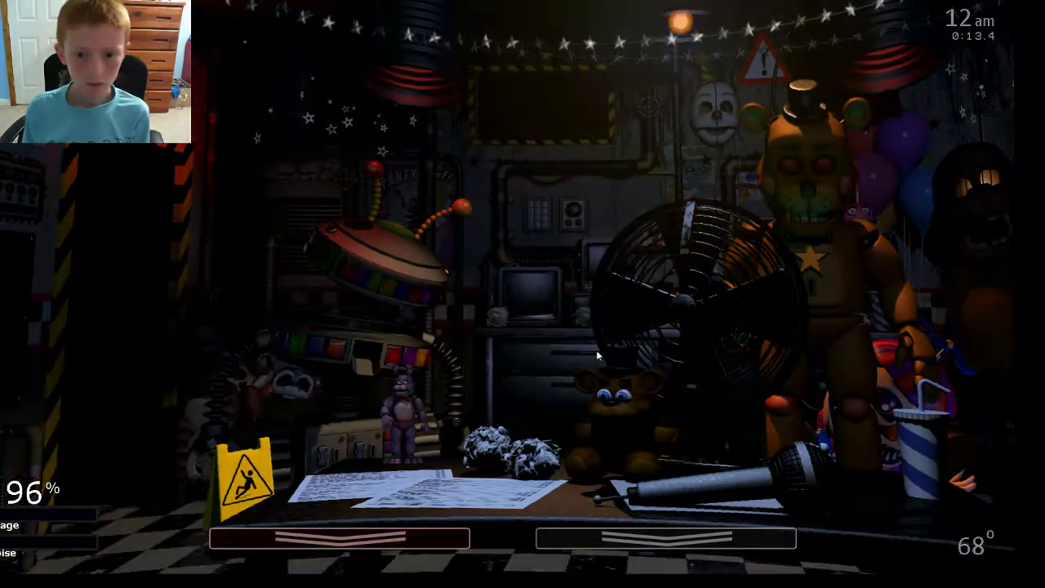
Step: Mask up again, check CAM 08 and CAM 05, and scan the vent and duct maps
{"action": "key", "text": "z"}
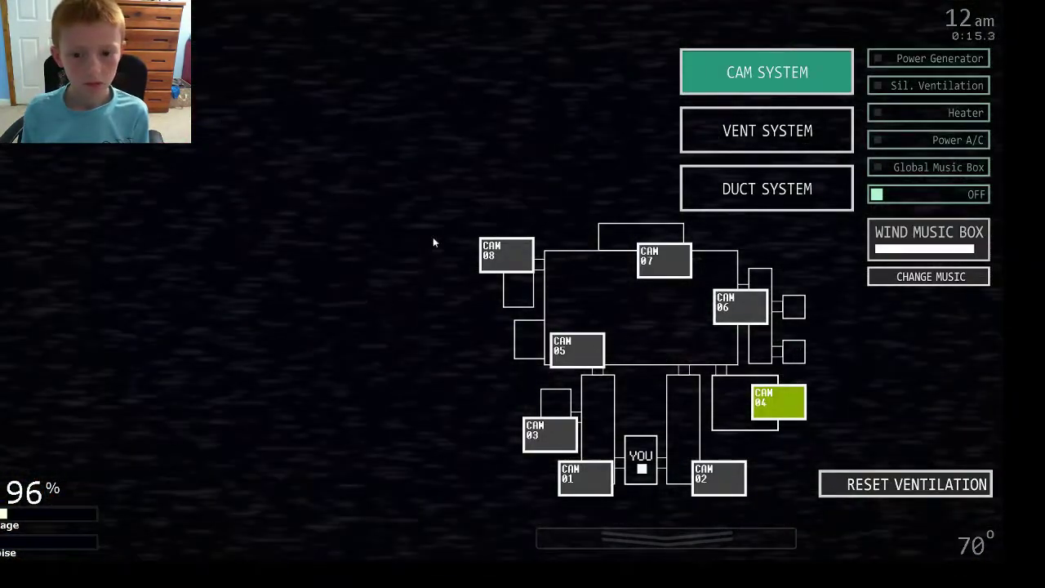
{"action": "left_click", "coordinate": [505, 249]}
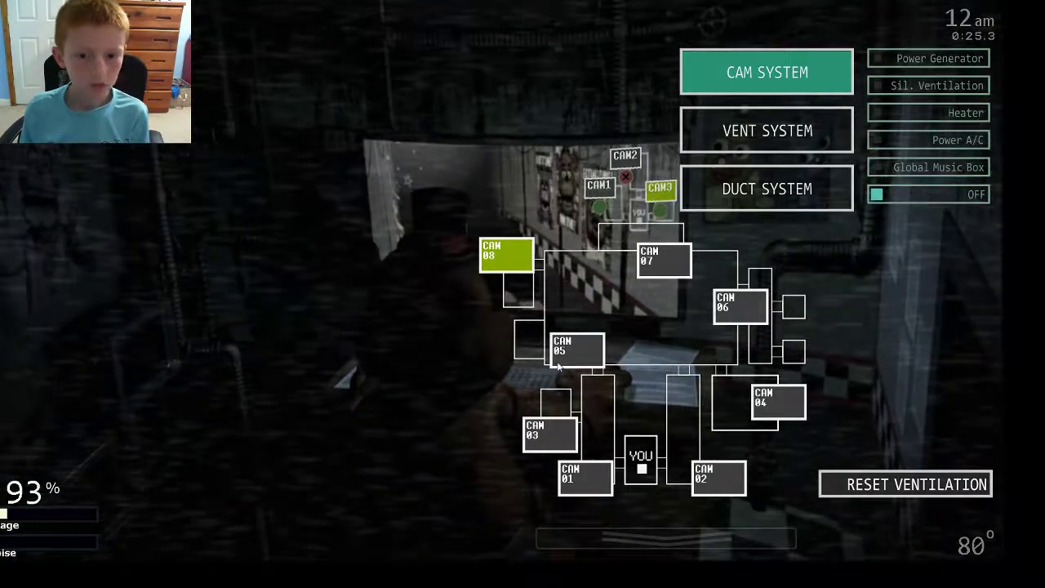
{"action": "left_click", "coordinate": [577, 349]}
{"action": "left_click", "coordinate": [703, 132]}
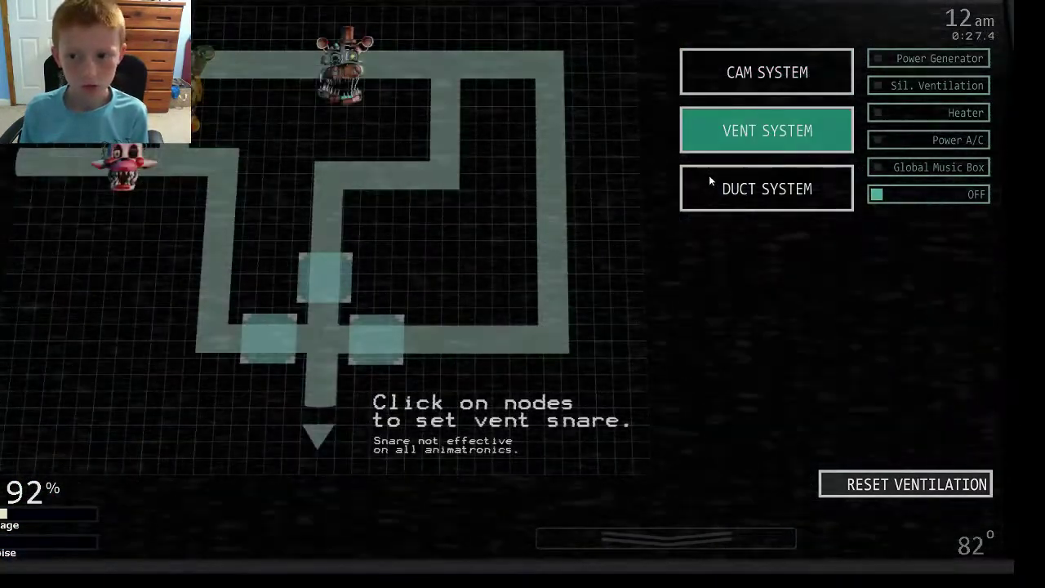
{"action": "left_click", "coordinate": [709, 176]}
{"action": "left_click", "coordinate": [729, 90]}
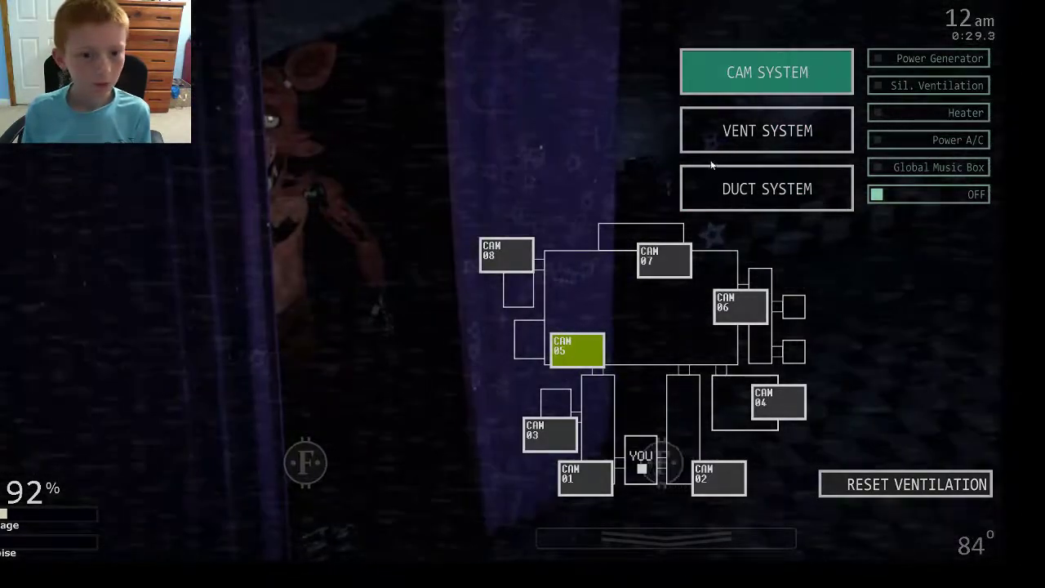
Step: Check CAM 03 and CAM 08, then watch the duct map into 1 AM
{"action": "left_click", "coordinate": [550, 436]}
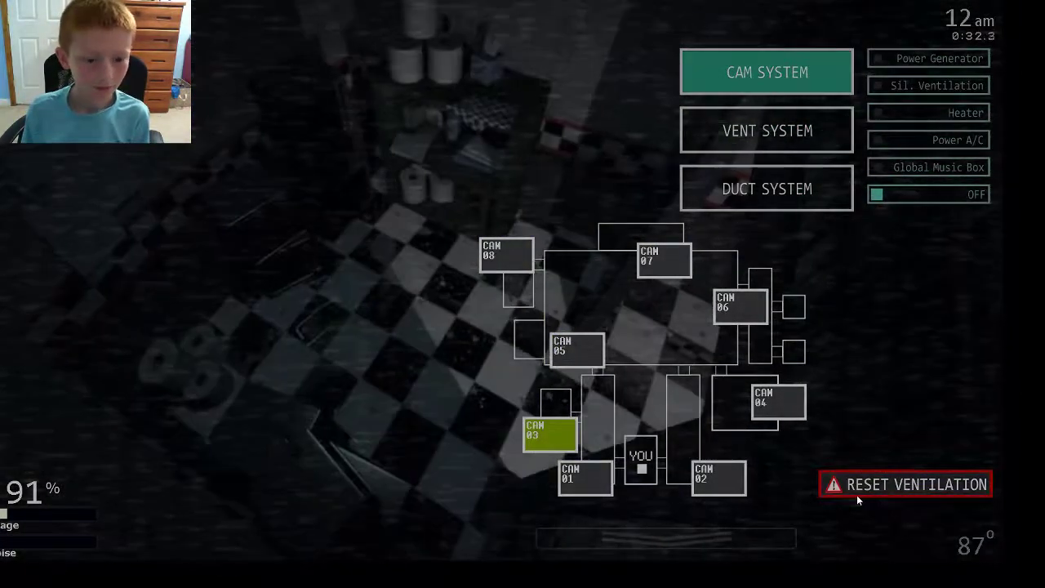
{"action": "left_click", "coordinate": [856, 490]}
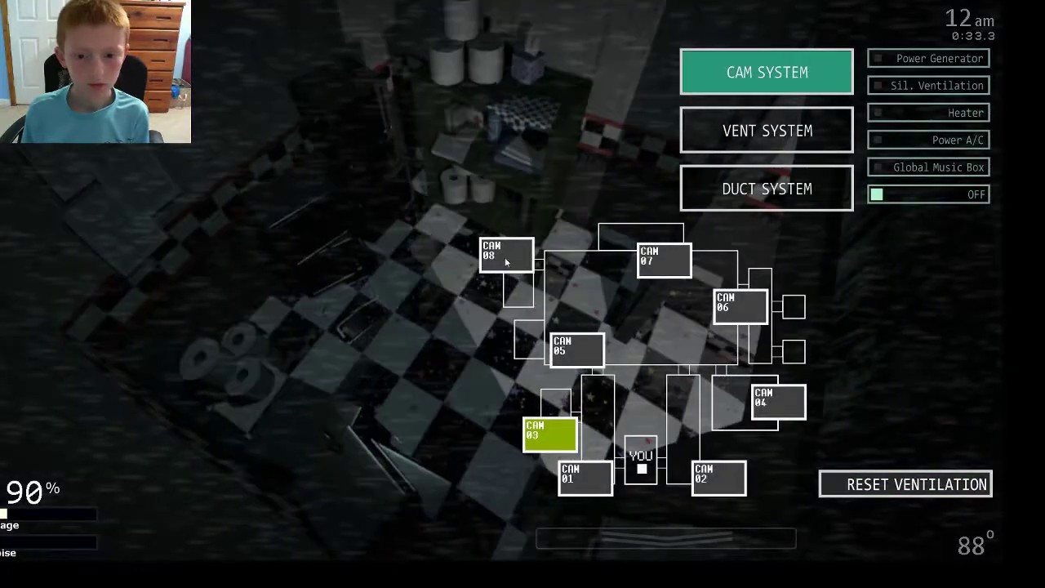
{"action": "left_click", "coordinate": [504, 255]}
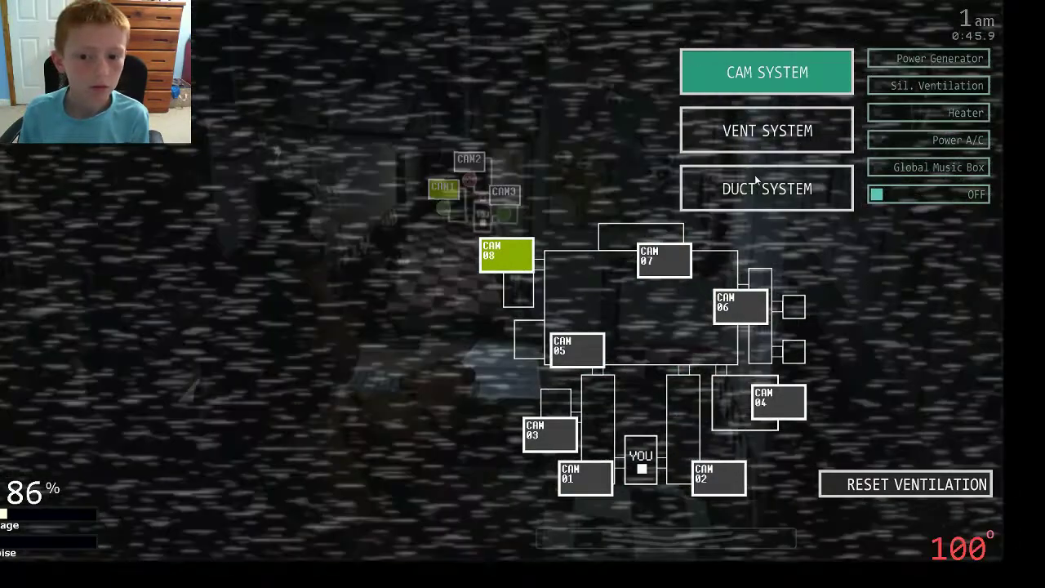
{"action": "left_click", "coordinate": [756, 182]}
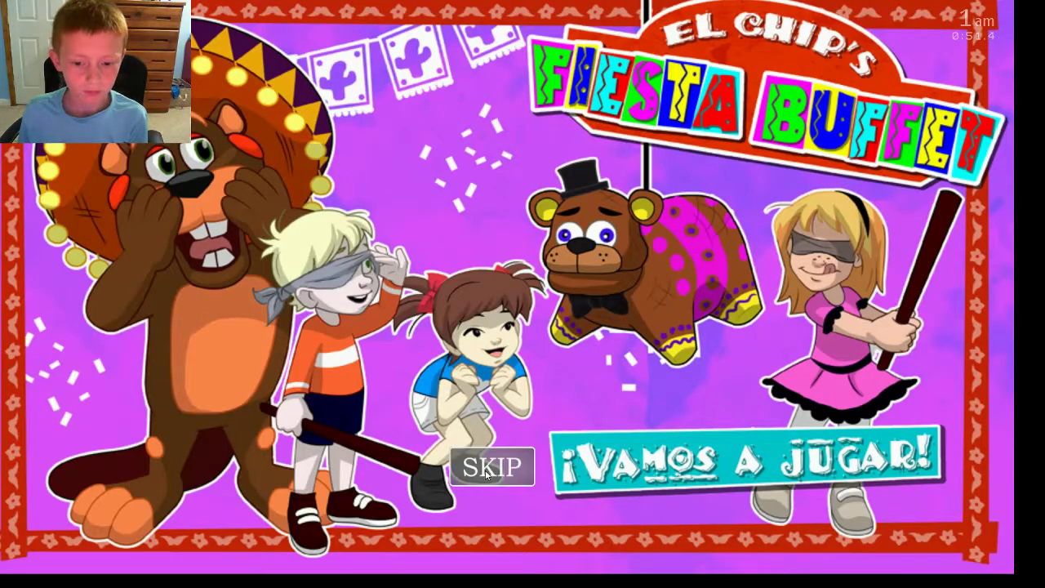
Step: Skip the El Chip's ad and watch CAM 03 until Nightmare BB ends the run
{"action": "left_click", "coordinate": [490, 464]}
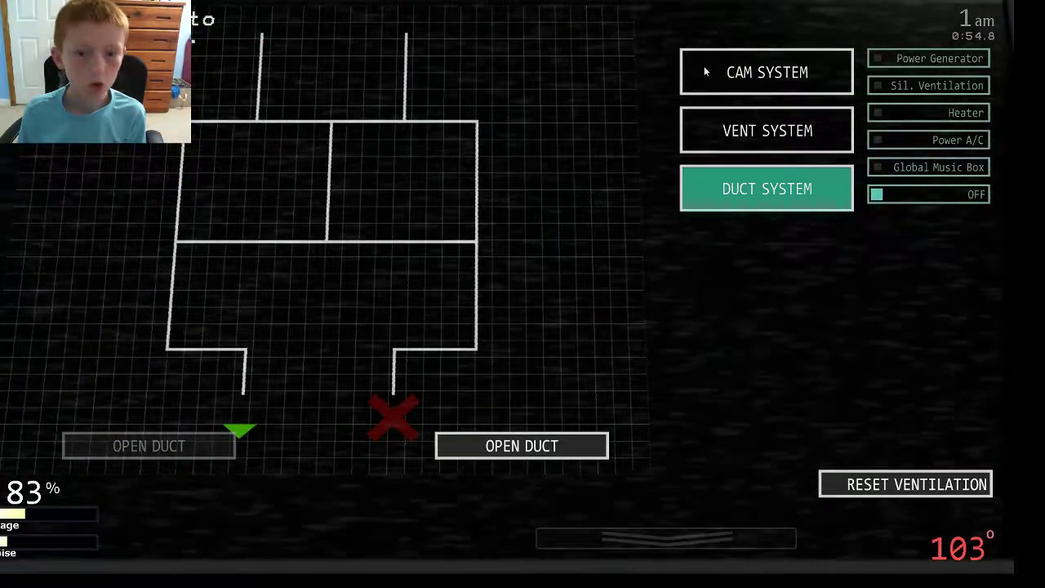
{"action": "left_click", "coordinate": [705, 71]}
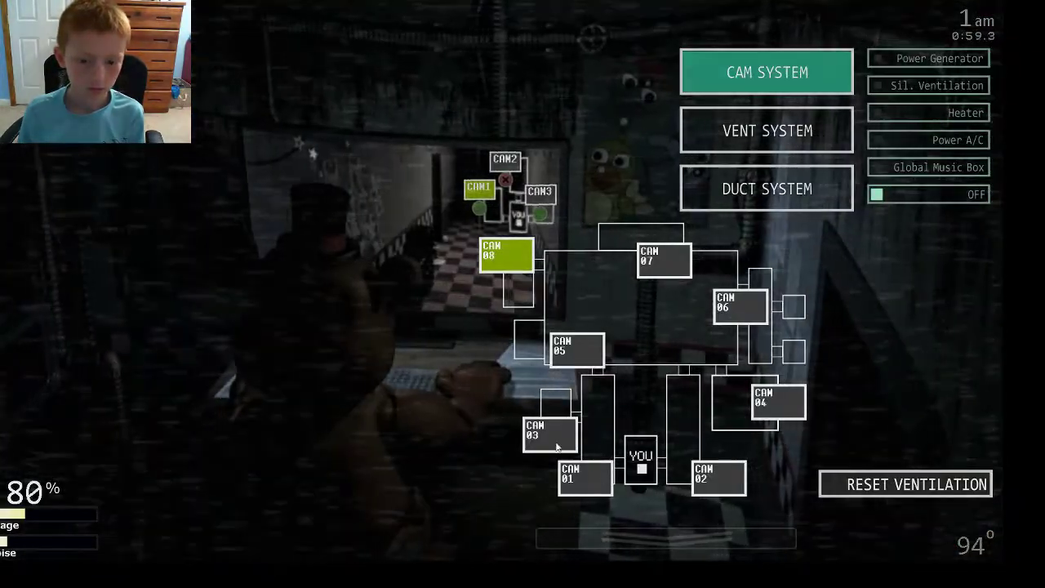
{"action": "left_click", "coordinate": [543, 435]}
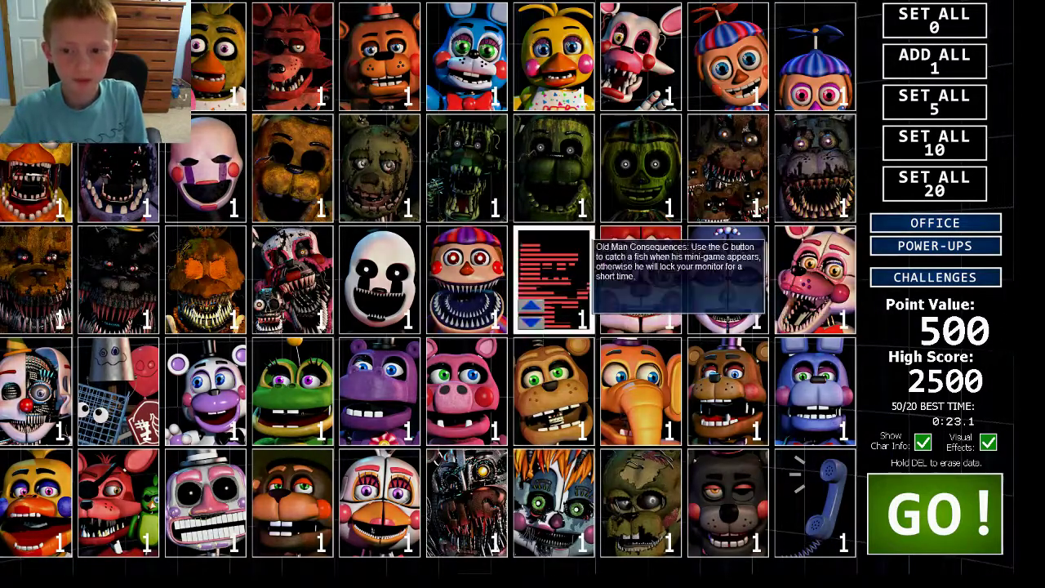
Step: Alt-Tab out of the game to the desktop showing OBS Studio
{"action": "key", "text": "alt+Tab"}
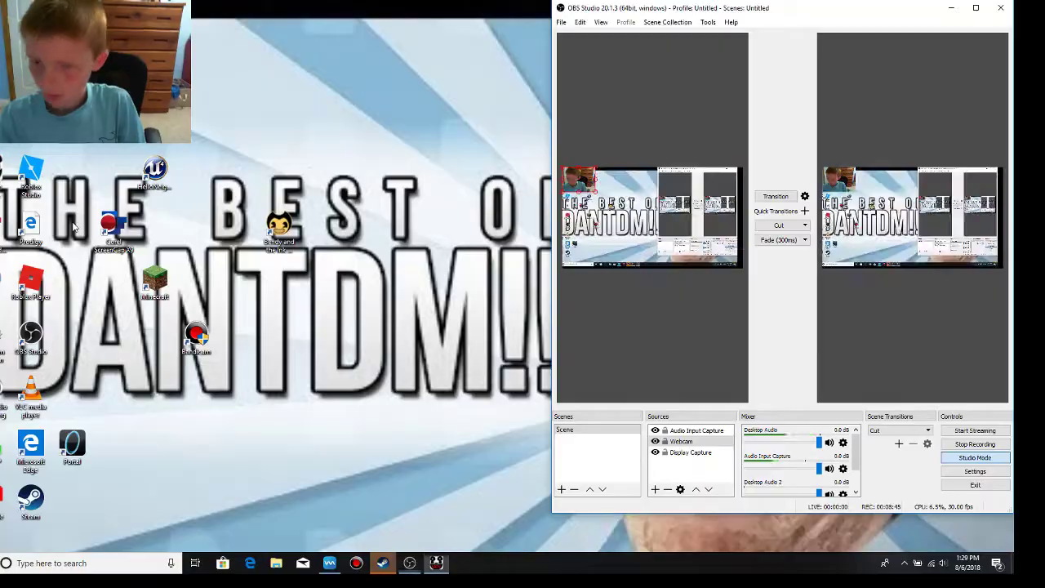